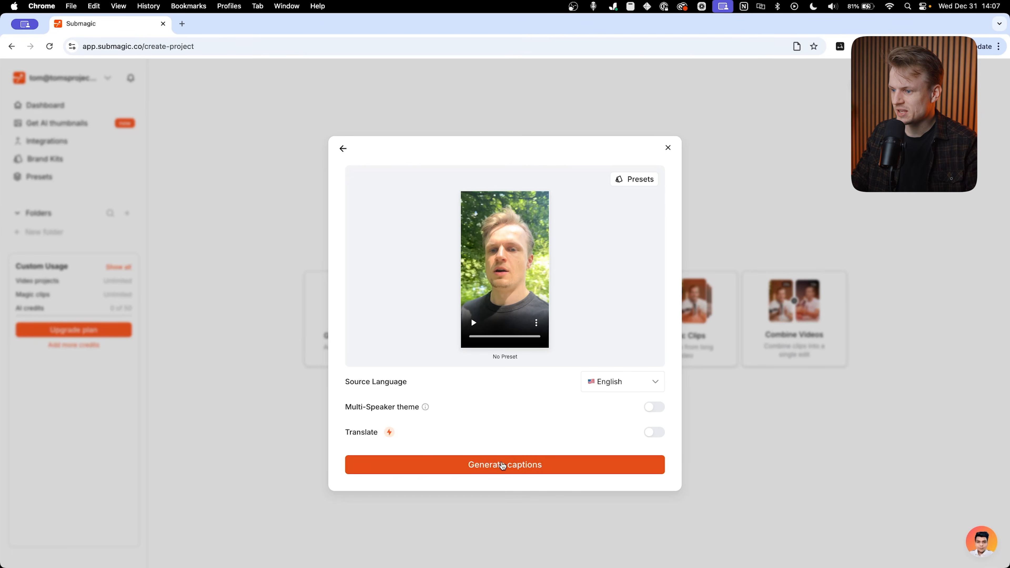
- Generate English captions for the uploaded video and open the captioned project for trimming
left_click(502, 465)
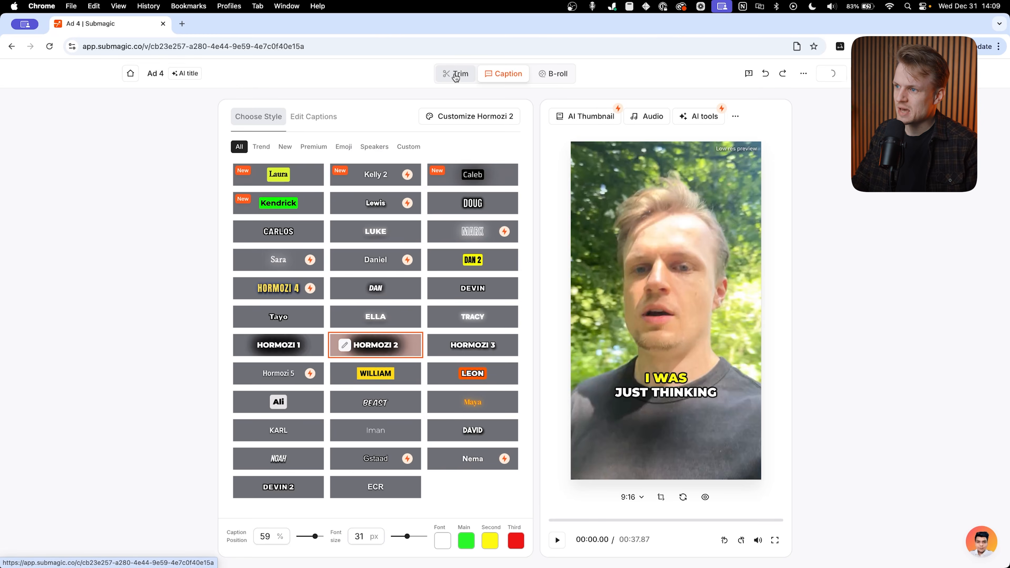
left_click(455, 77)
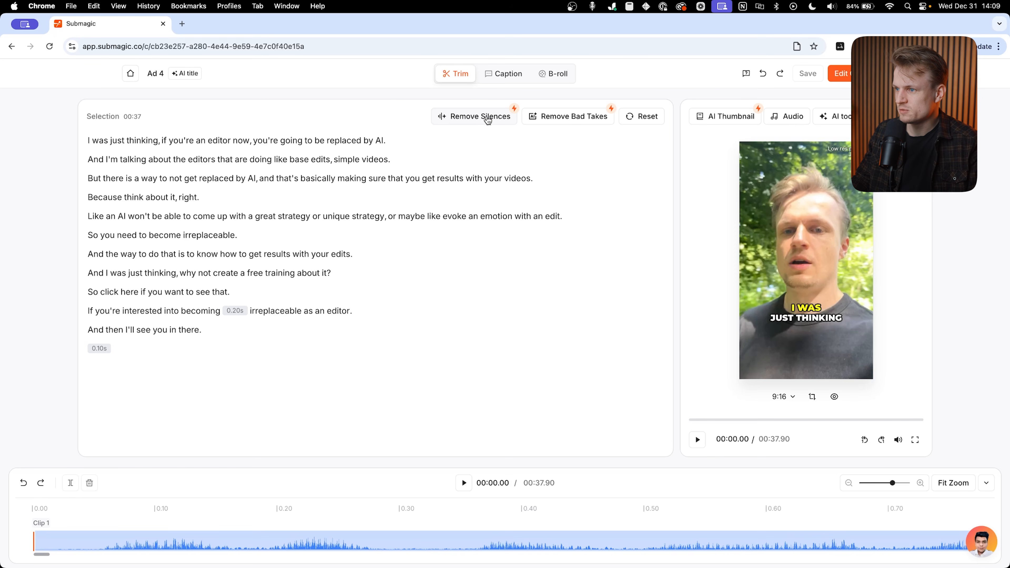
- Remove the silences from the video using the Extra Fast pace
left_click(488, 119)
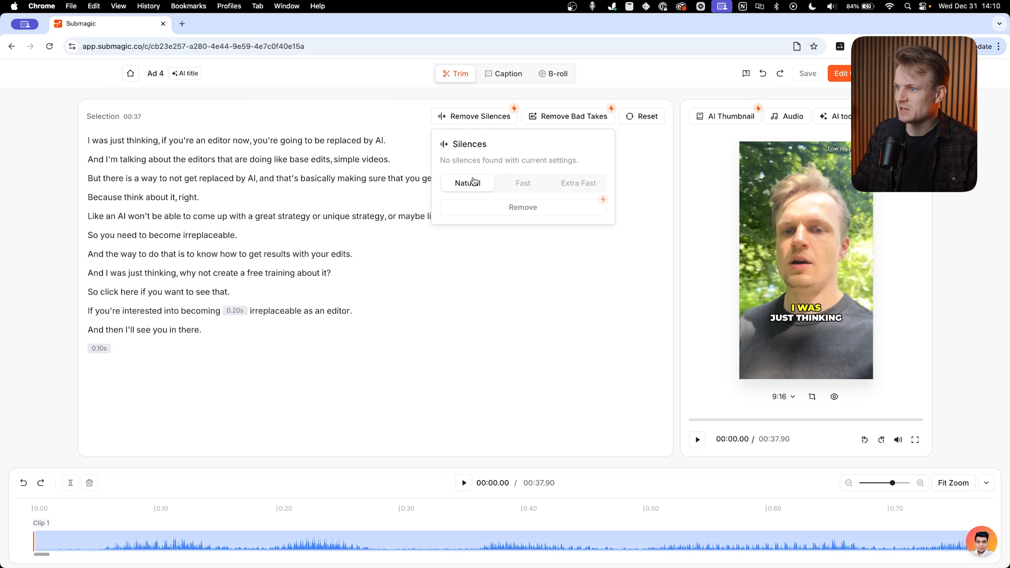
left_click_drag(446, 157, 591, 162)
left_click(581, 163)
left_click(574, 186)
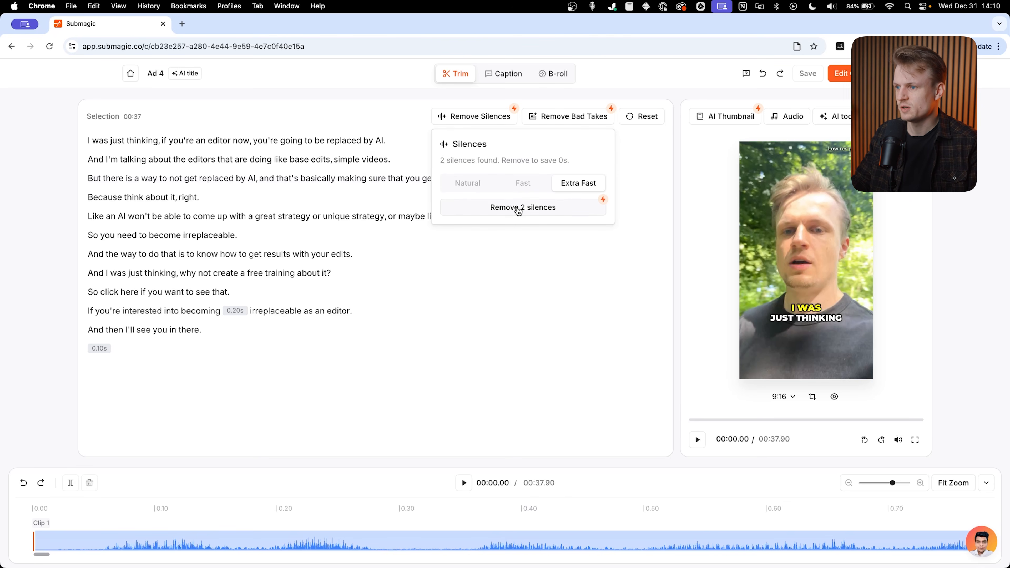
left_click(498, 209)
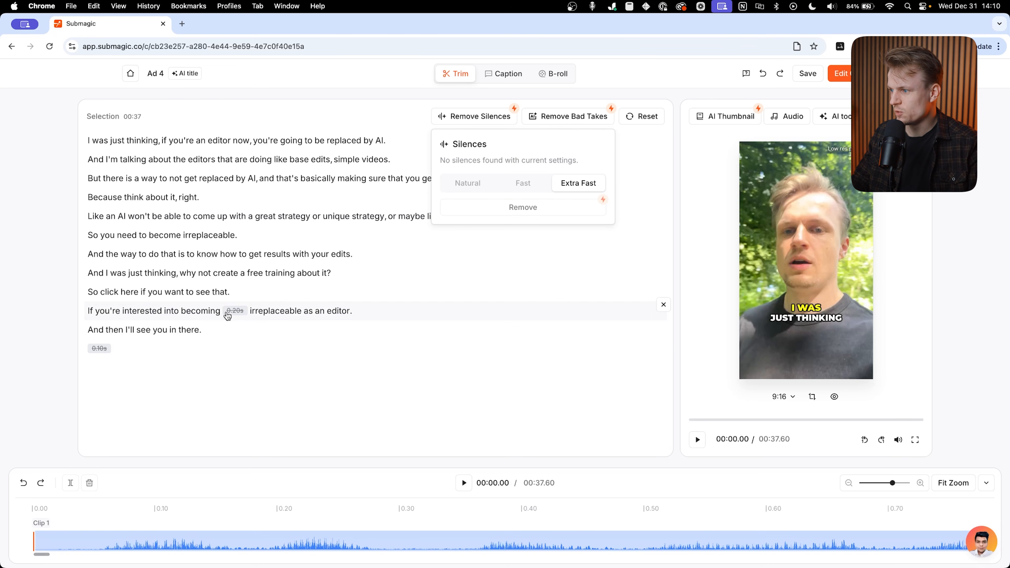
- Cut the sentence "And I was just thinking, why not create a free training about it?" from the transcript
left_click(569, 118)
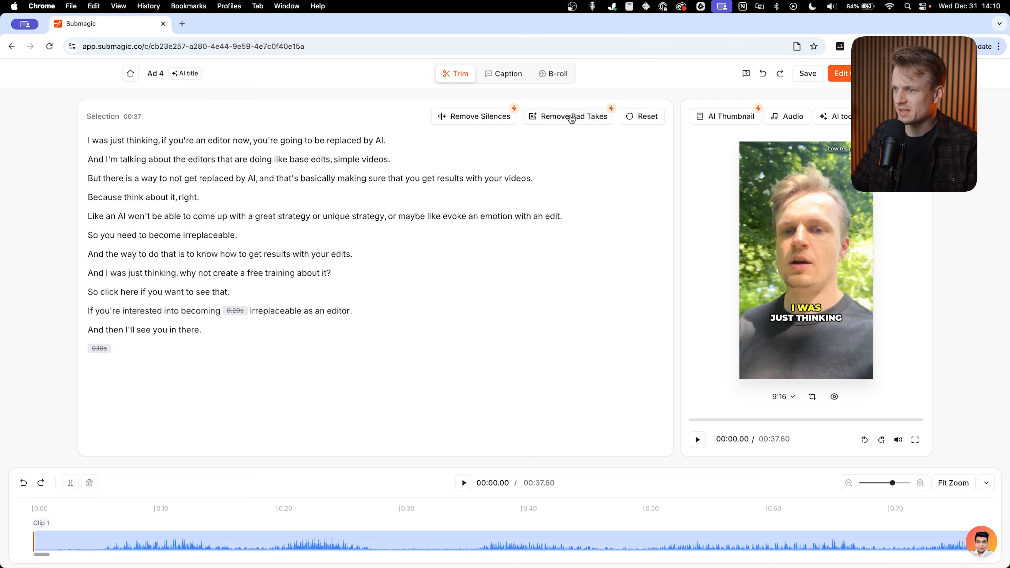
left_click(583, 120)
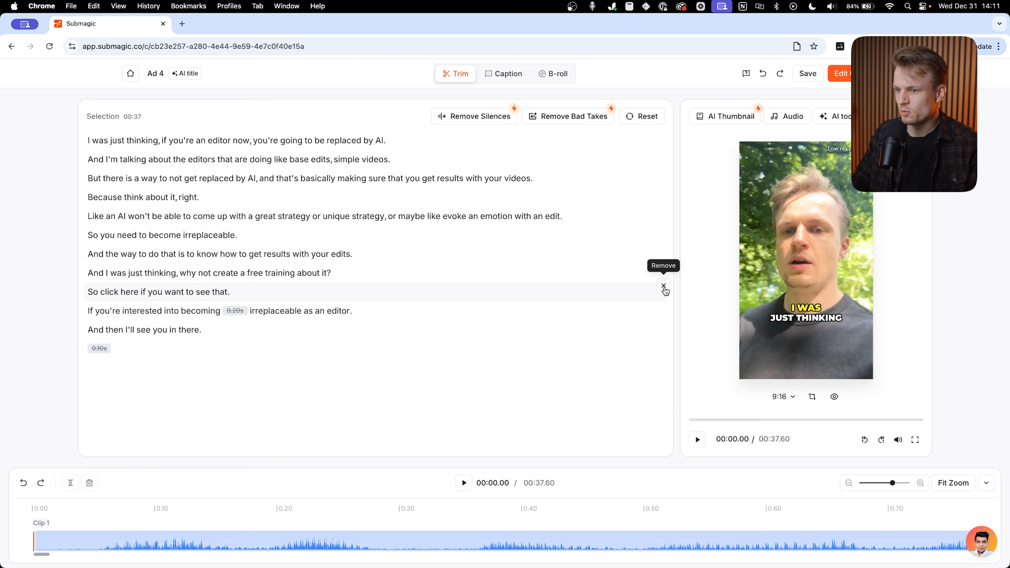
left_click_drag(385, 278, 87, 274)
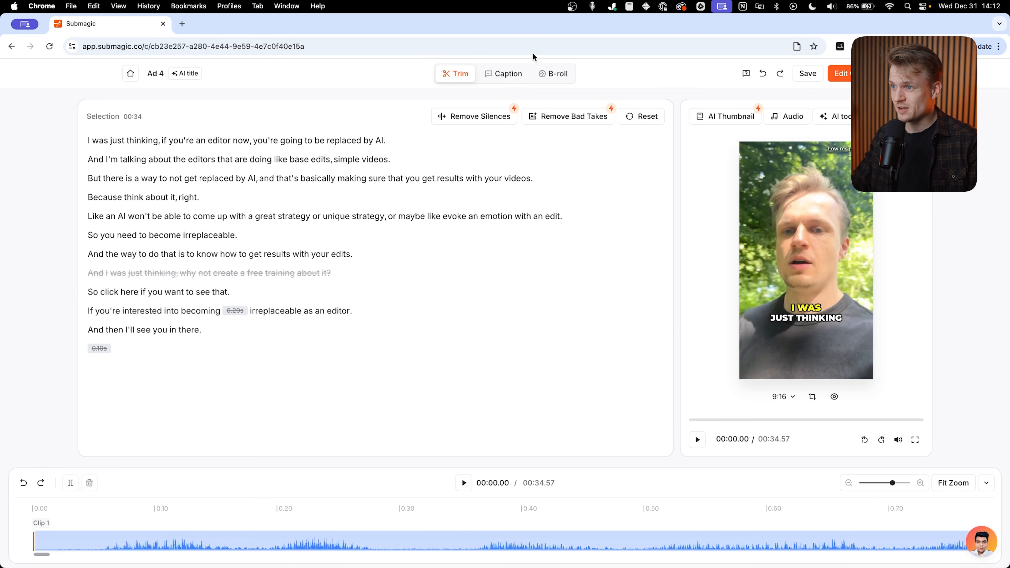
- Try the Hormozi 2 caption style and apply Hormozi 3 to the video
left_click(509, 74)
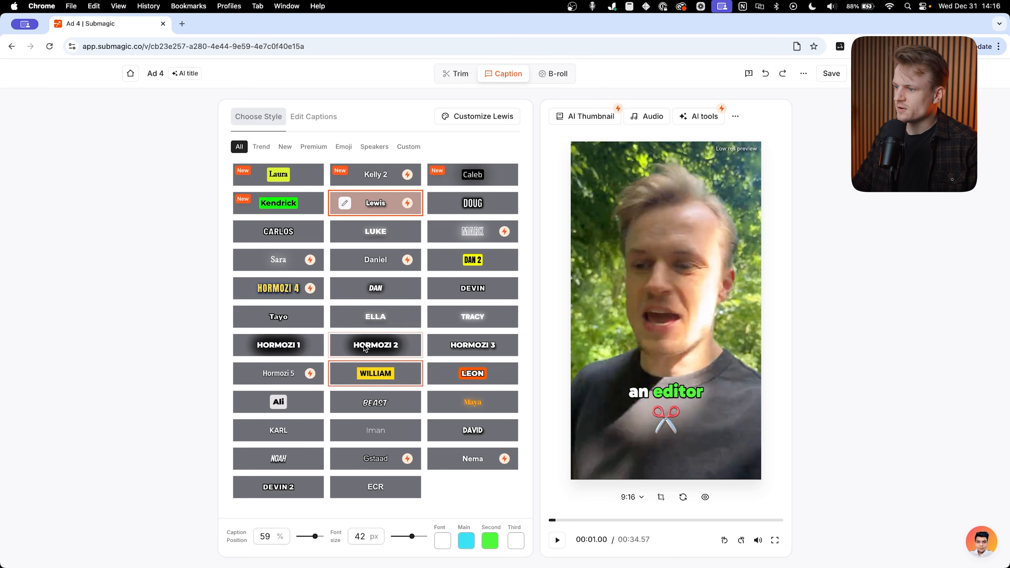
left_click(374, 345)
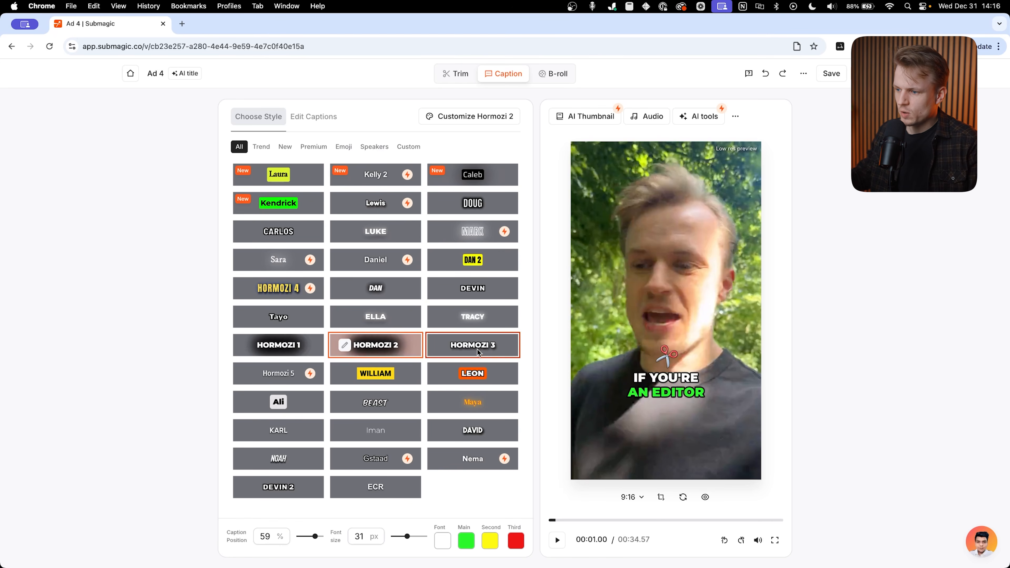
left_click(477, 350)
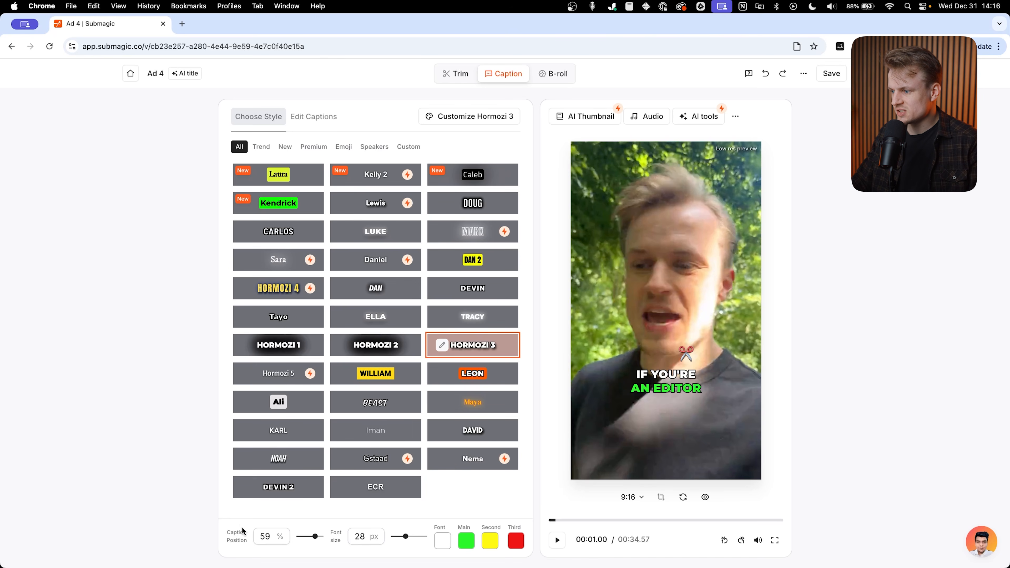
- Set the caption position to 70% and turn on the App Interface overlay in the video preview
left_click_drag(315, 536, 320, 536)
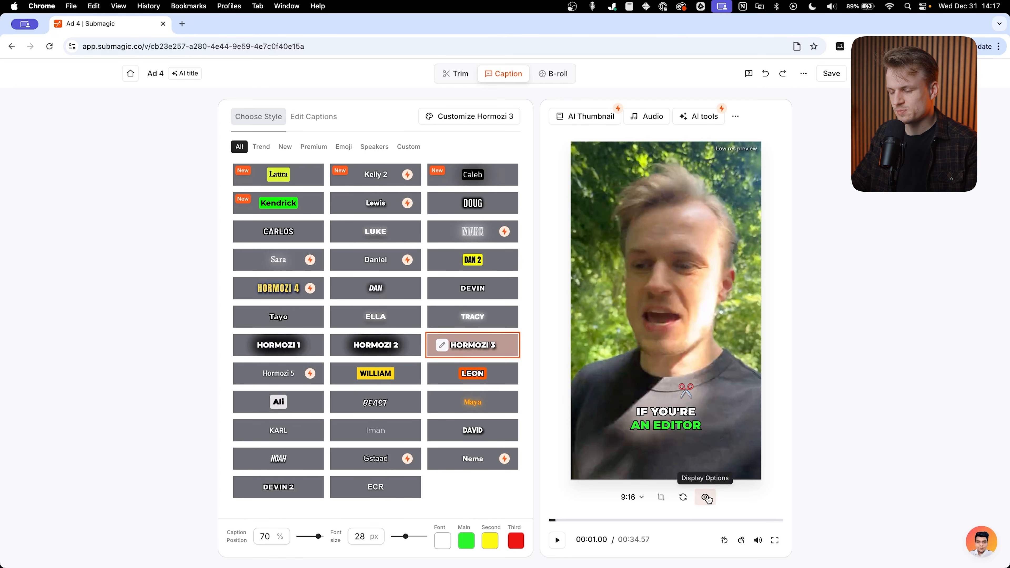
left_click(703, 498)
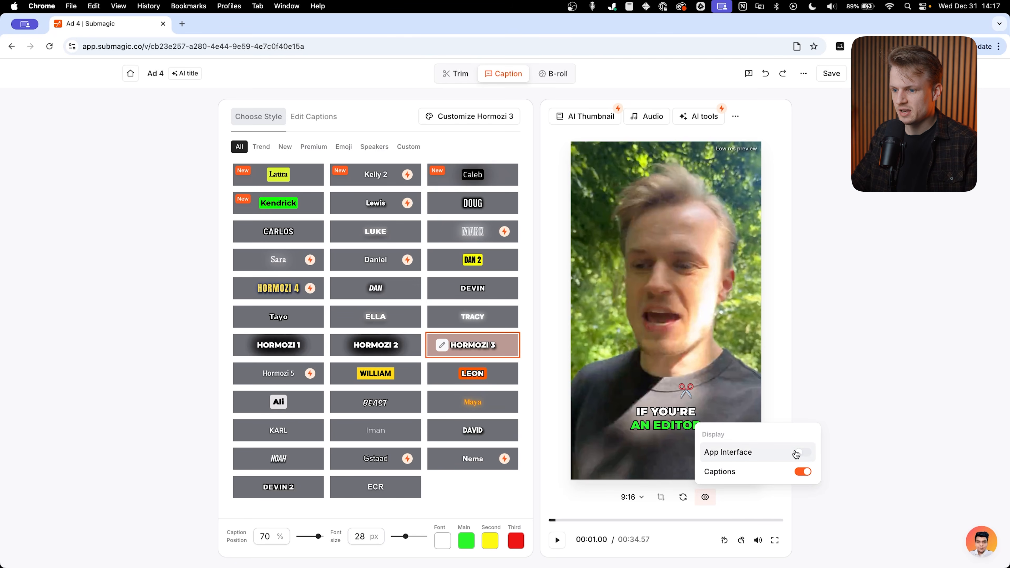
left_click(802, 454)
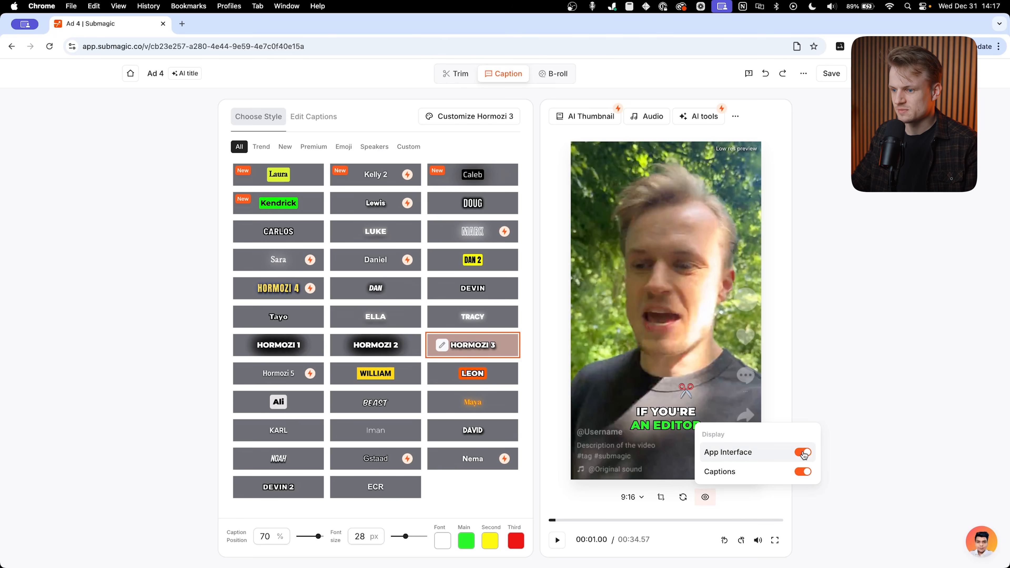
- Try the captions at 80%, settle on a position of 50%, and set the font size to 24 px
left_click_drag(318, 536, 324, 540)
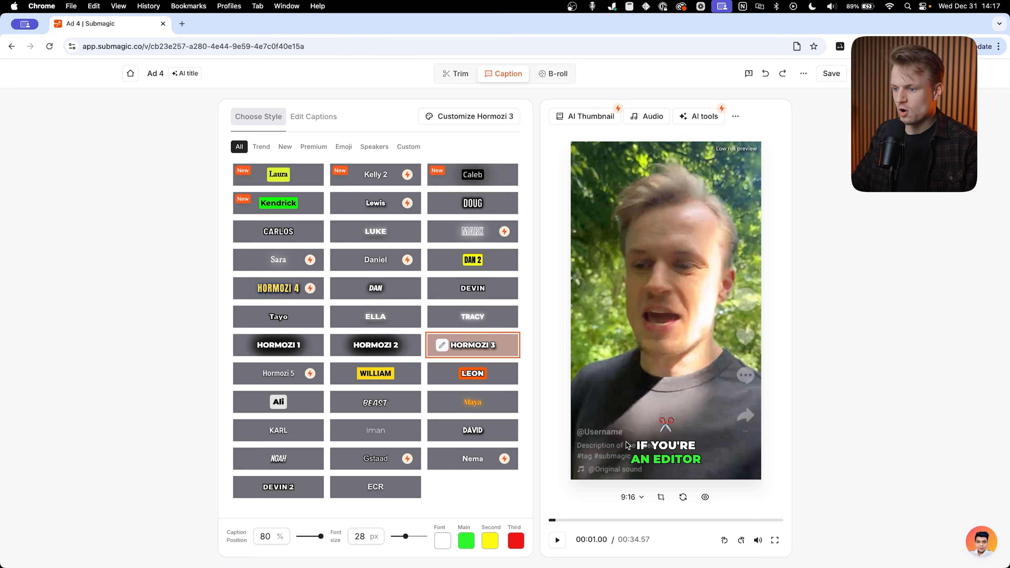
left_click_drag(320, 536, 312, 540)
left_click_drag(405, 539, 404, 537)
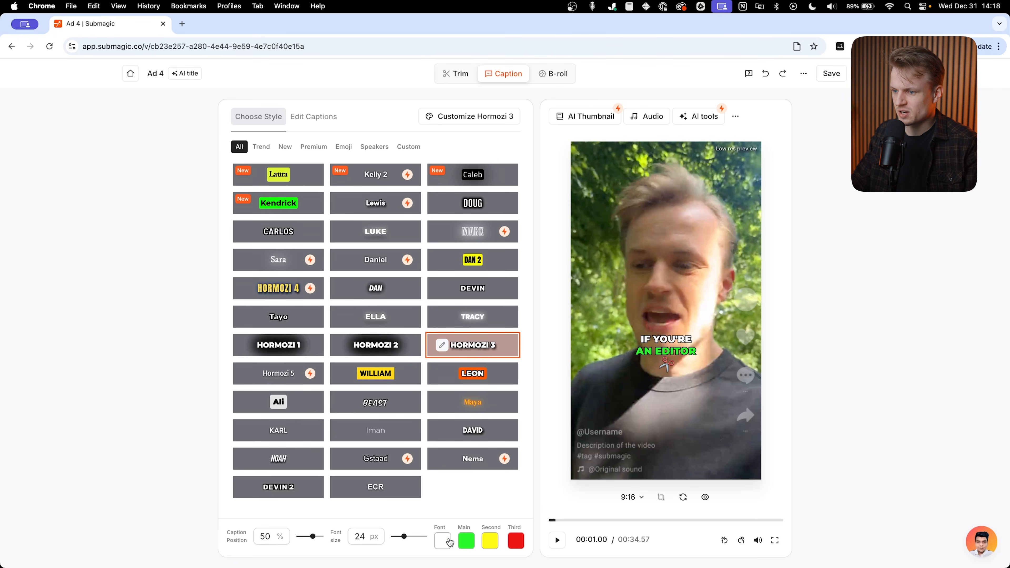
- Change the caption font color to black and the main highlight color to orange
left_click(440, 543)
left_click(455, 370)
left_click(466, 466)
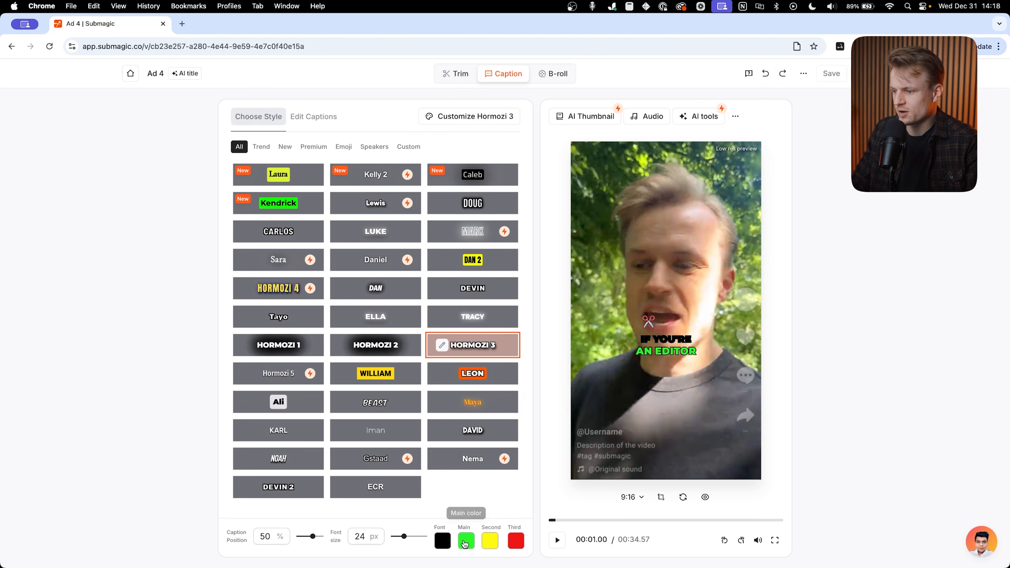
left_click(469, 540)
left_click(529, 304)
left_click(520, 518)
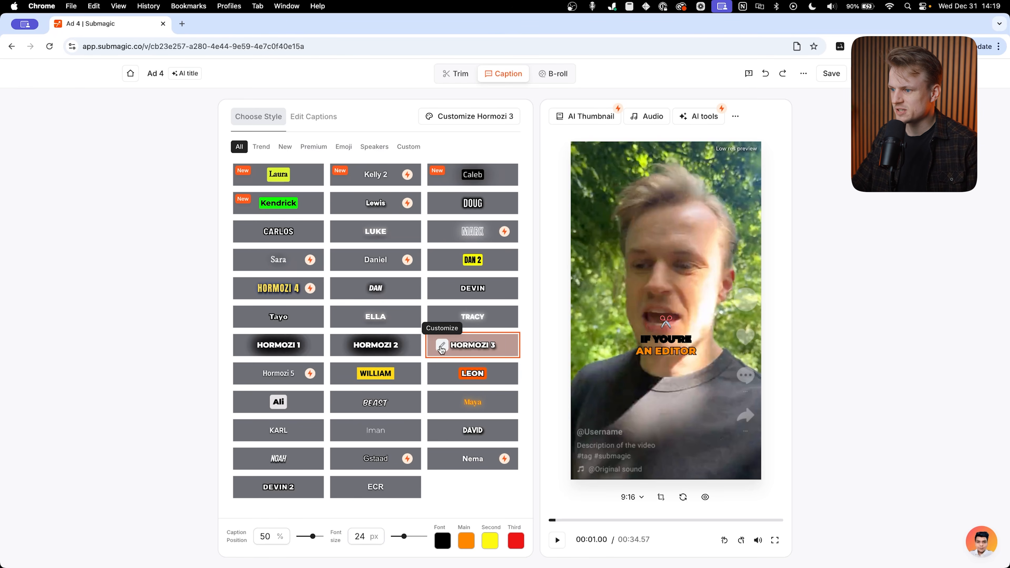
- Customize the Hormozi 3 theme with the Eurostile font, keeping uppercase set to Yes
left_click(442, 346)
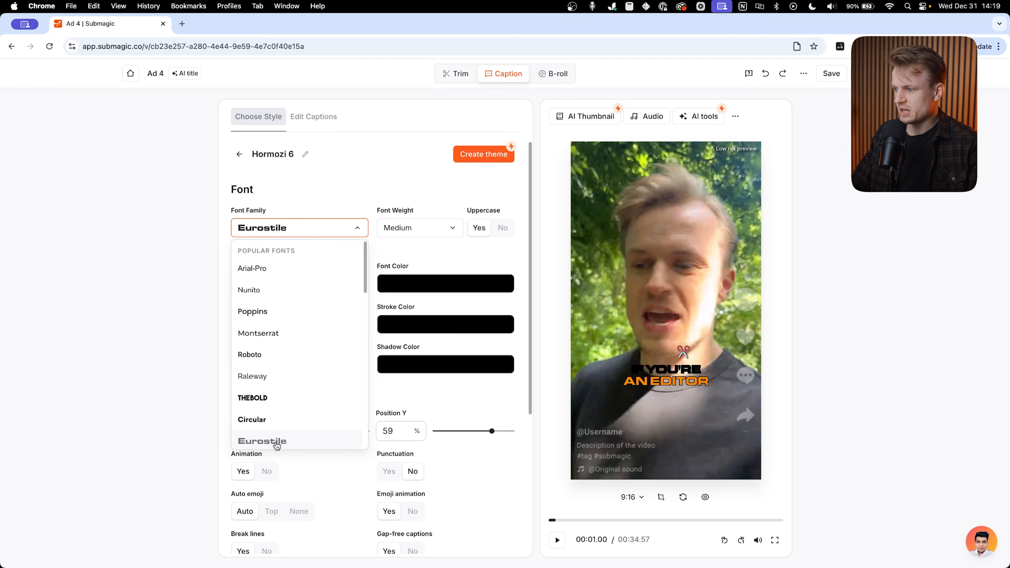
left_click(274, 441)
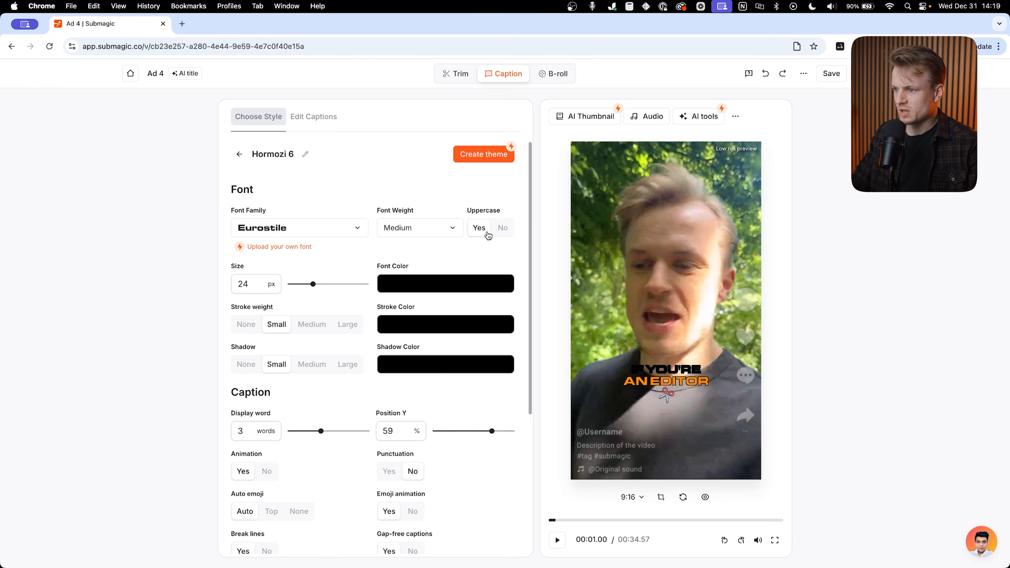
left_click(502, 228)
left_click(479, 232)
- Set both the stroke weight and the shadow of the caption font to None
scroll(357, 258, "down", 2)
left_click(246, 268)
left_click(251, 309)
- Set the captions to display 6 words with animation on, and set auto emoji to None
scroll(322, 316, "down", 2)
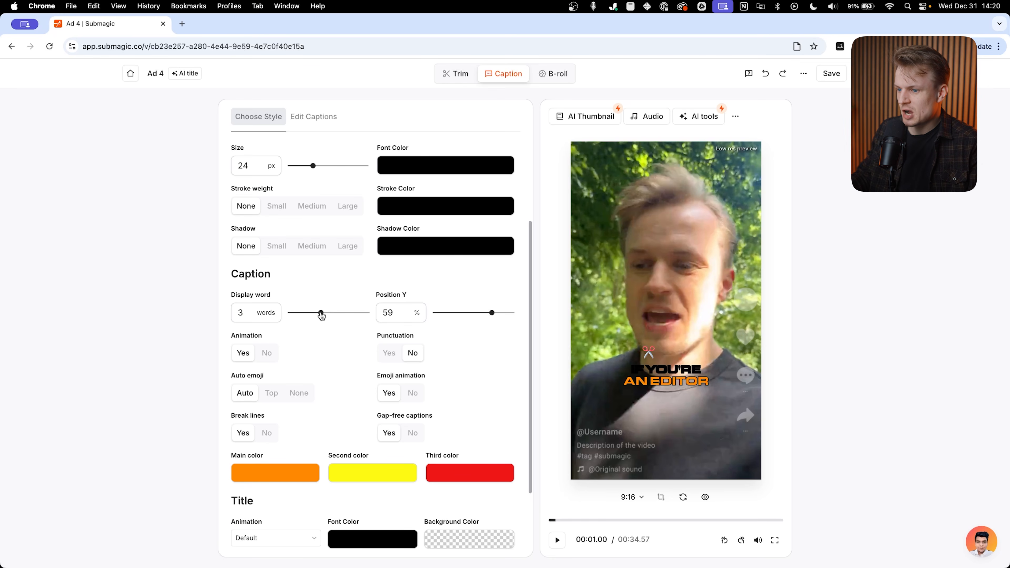
left_click_drag(328, 316, 369, 315)
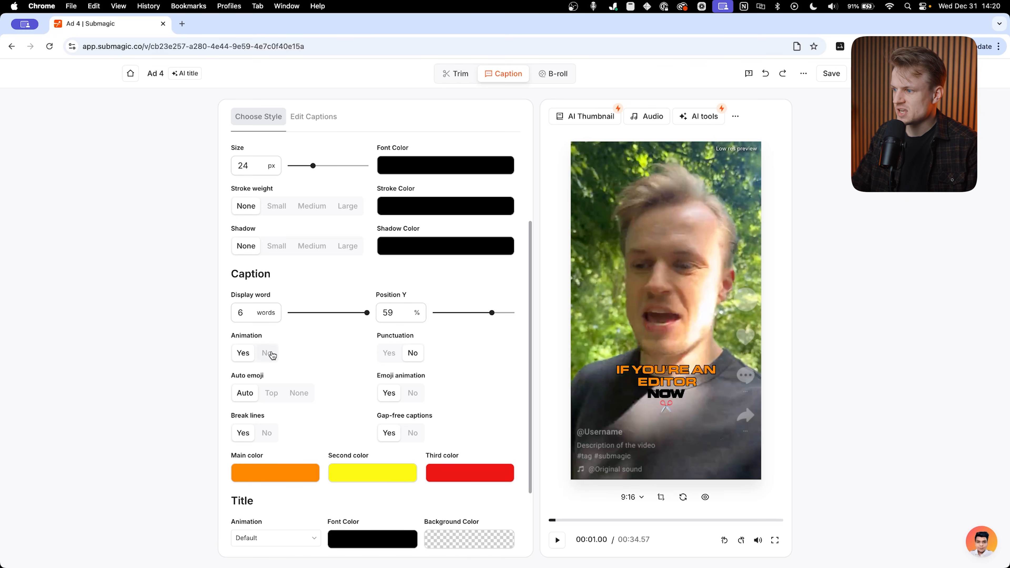
left_click(244, 353)
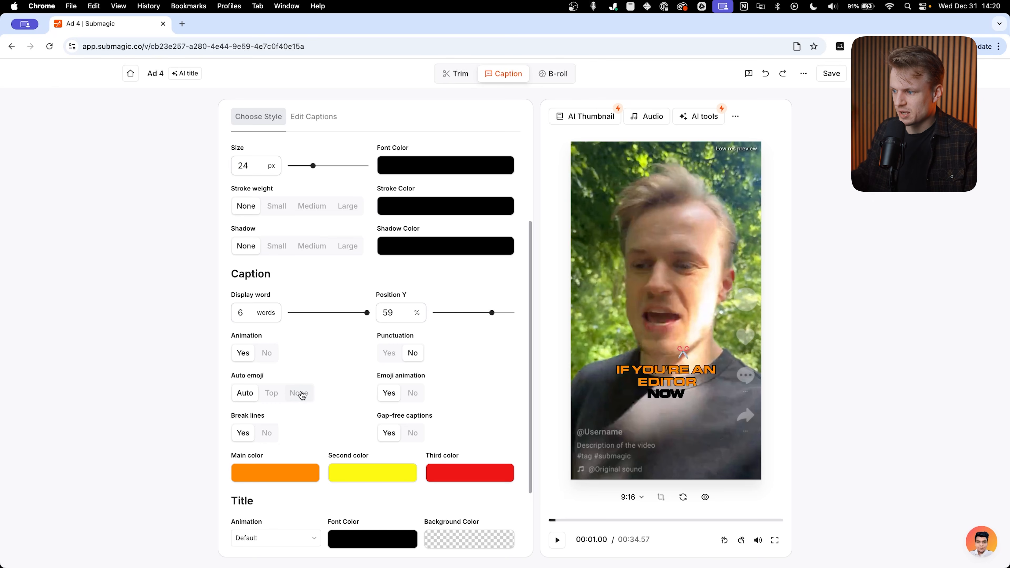
left_click(298, 392)
scroll(263, 378, "down", 3)
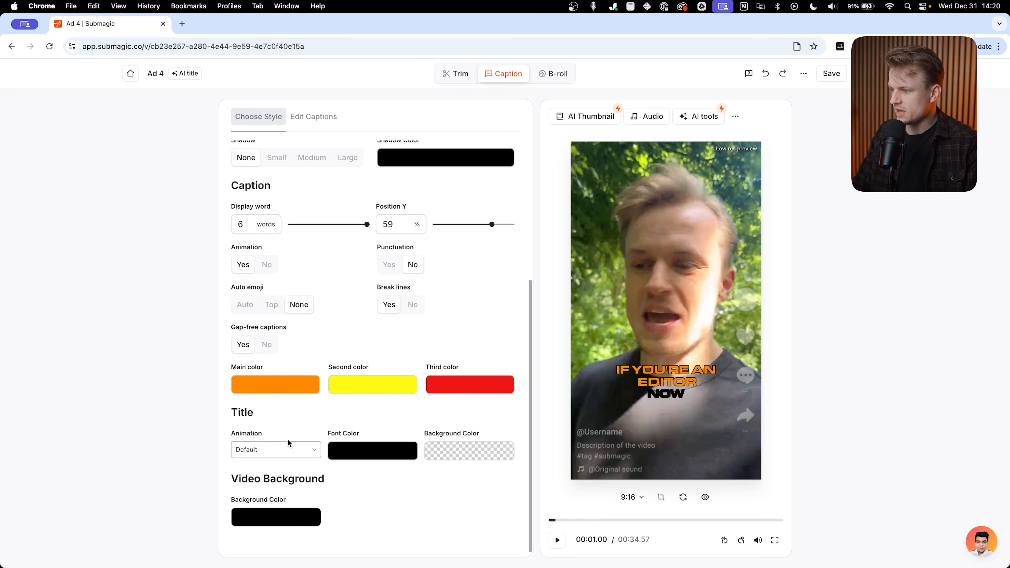
left_click(254, 450)
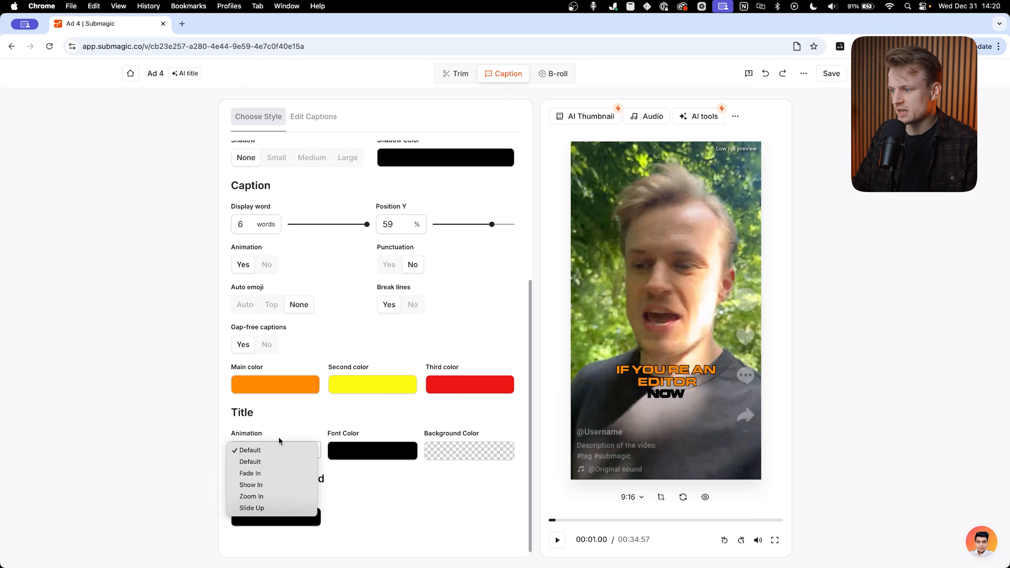
left_click(304, 388)
scroll(370, 453, "up", 4)
scroll(372, 449, "up", 4)
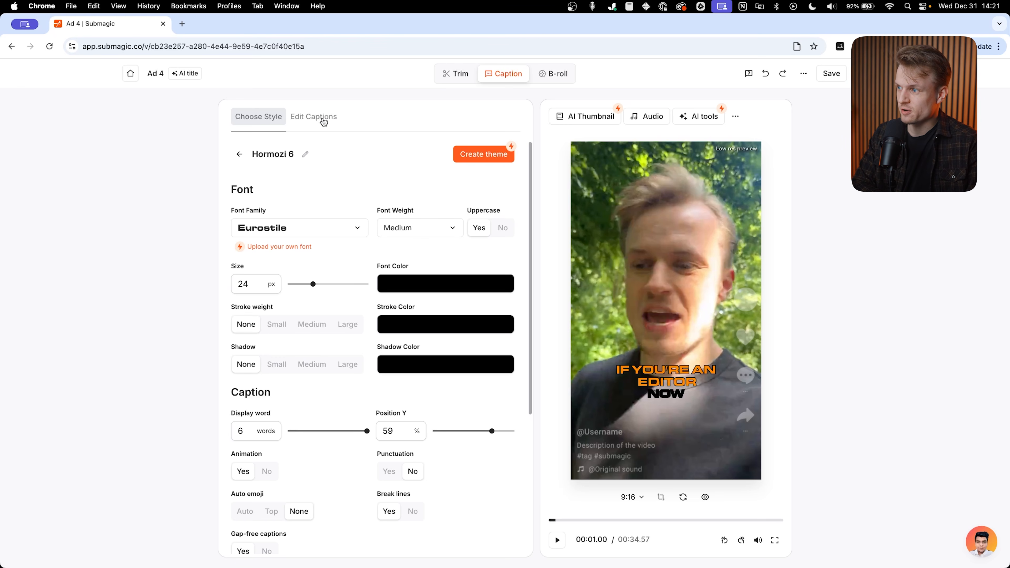
- Open the caption text for editing and review the caption lines for transcription accuracy
left_click(319, 120)
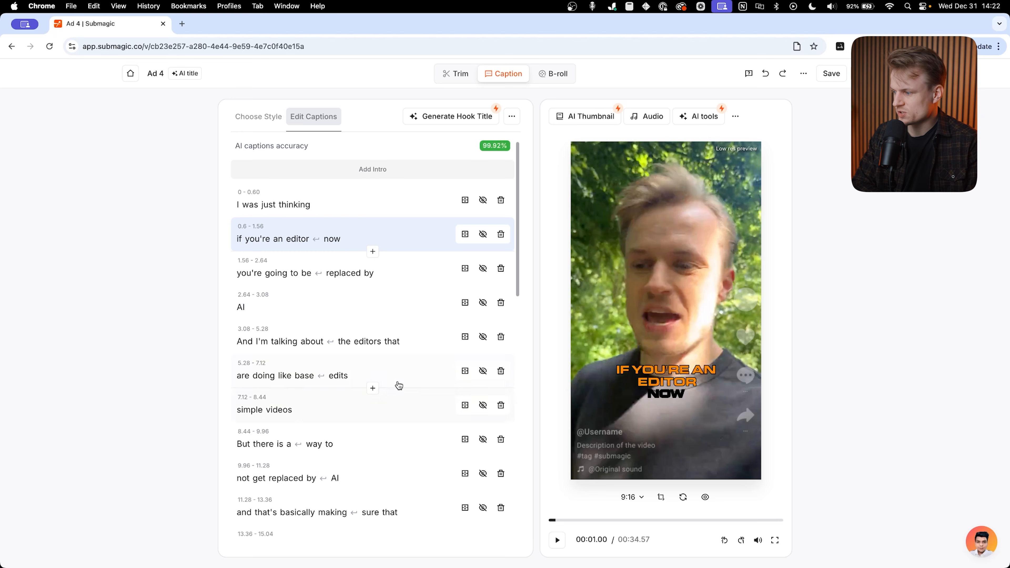
scroll(430, 298, "down", 1)
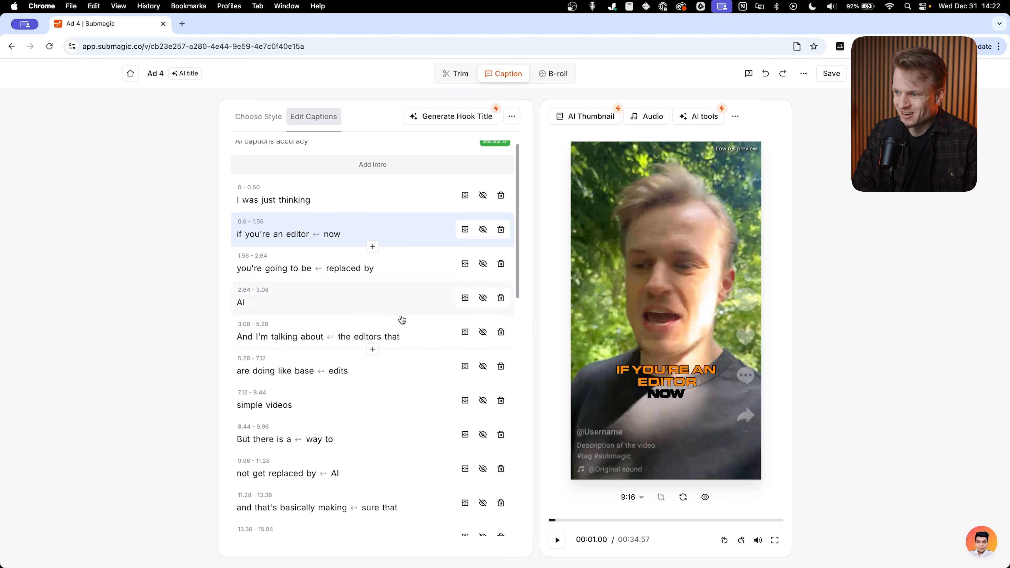
scroll(385, 354, "down", 5)
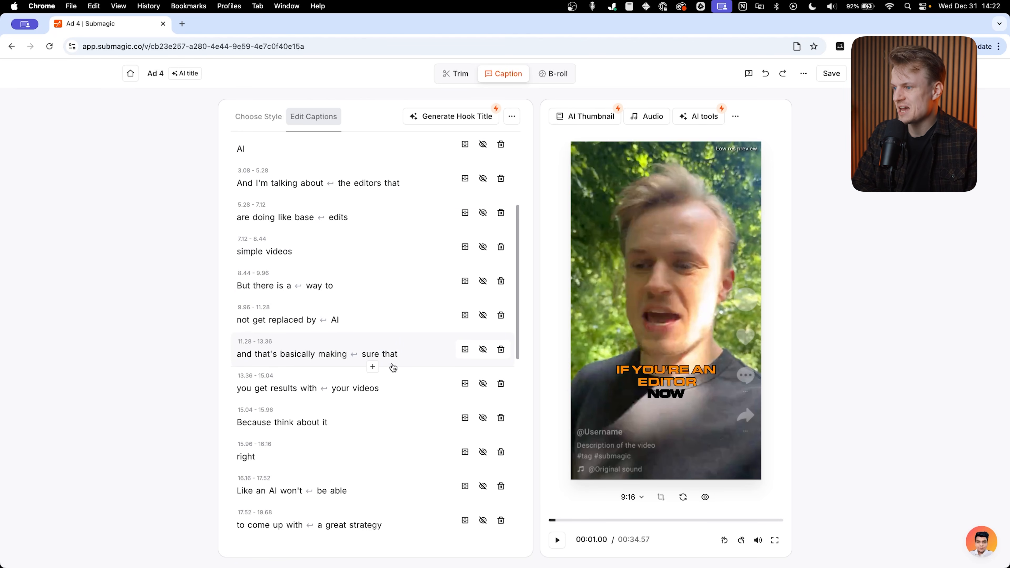
left_click(394, 362)
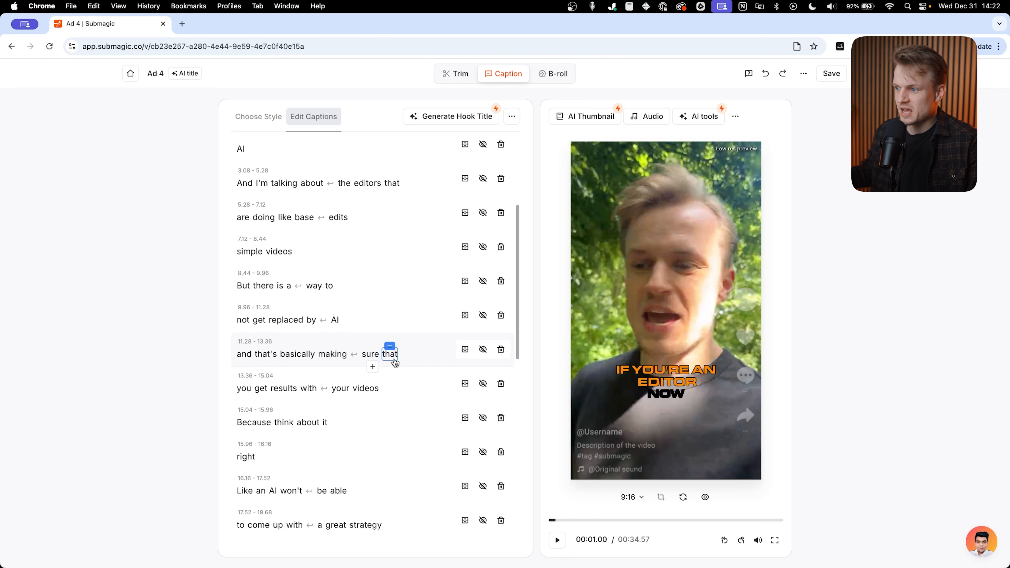
scroll(395, 363, "down", 6)
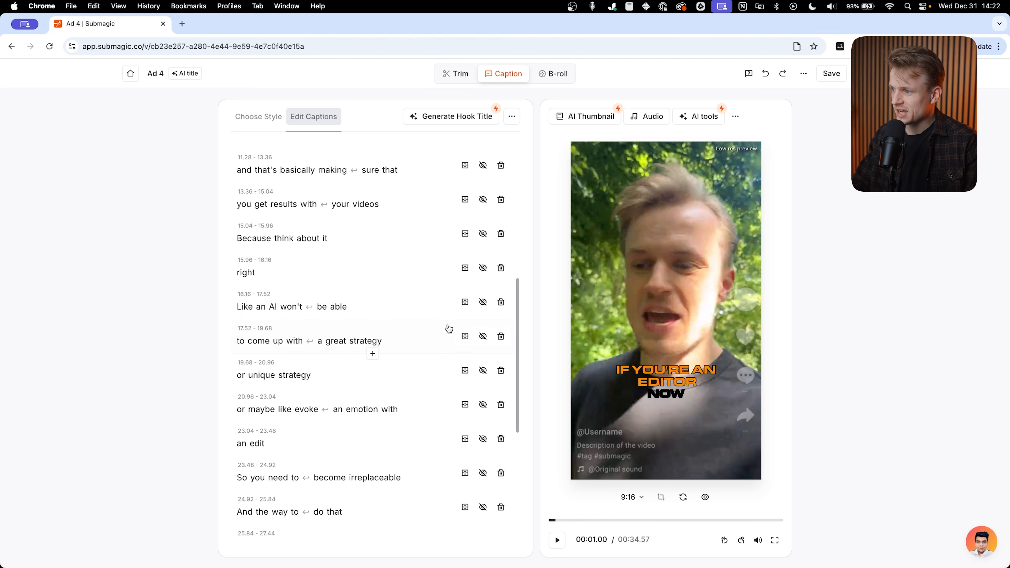
scroll(367, 365, "up", 10)
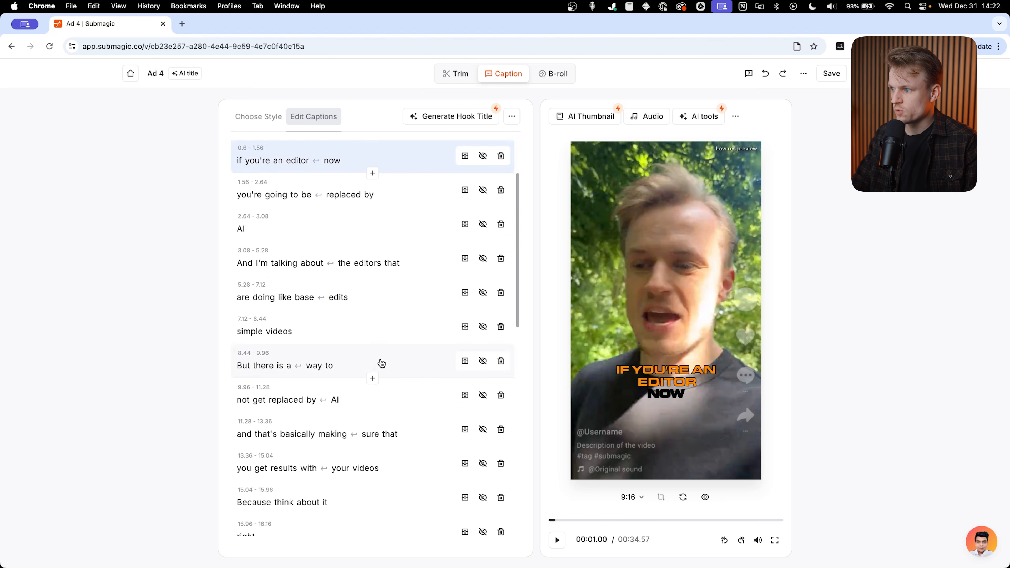
scroll(380, 363, "down", 14)
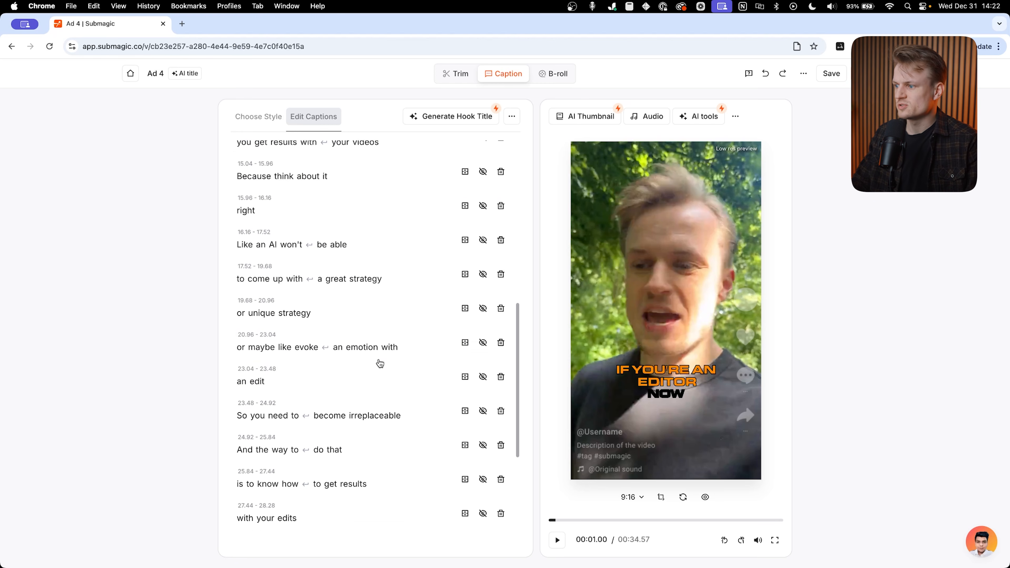
scroll(380, 364, "up", 14)
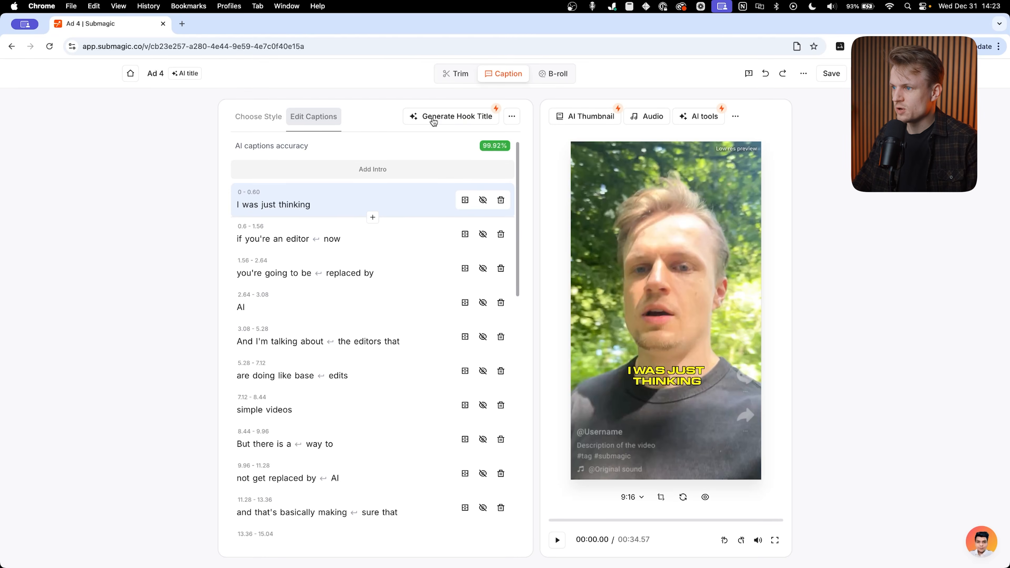
- Generate an AI hook title for the start of the video
left_click(441, 117)
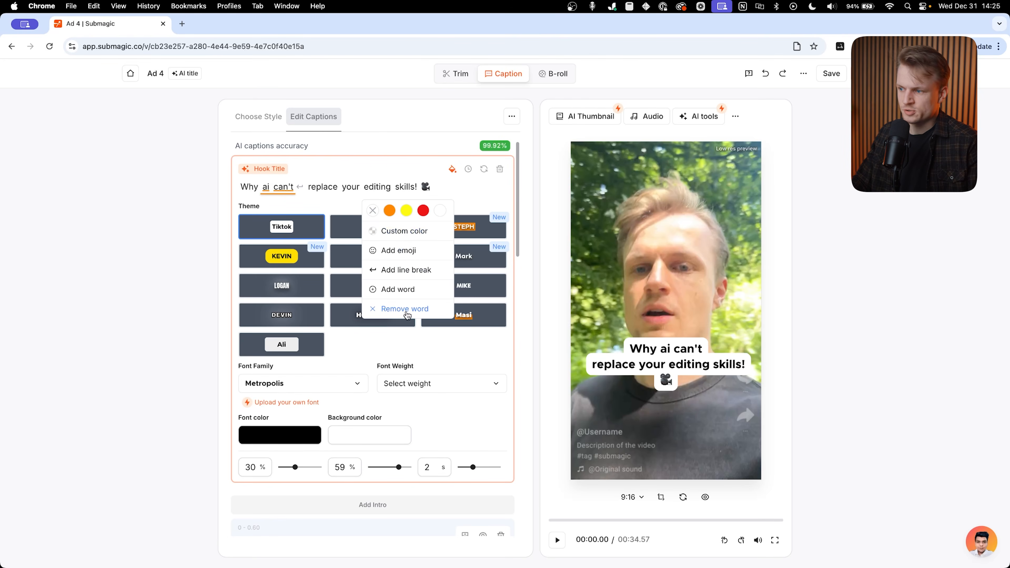
scroll(464, 366, "down", 3)
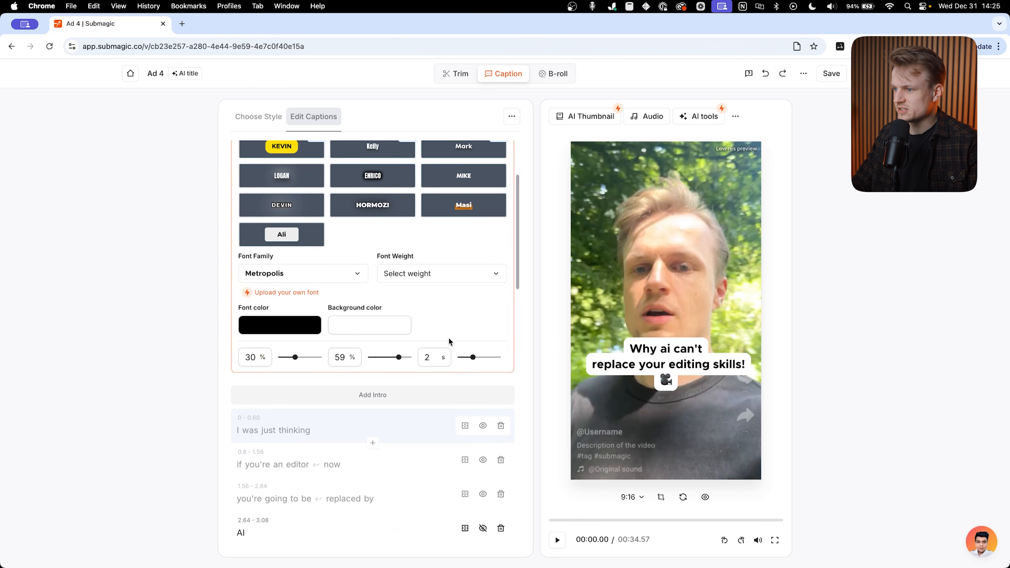
scroll(449, 341, "up", 3)
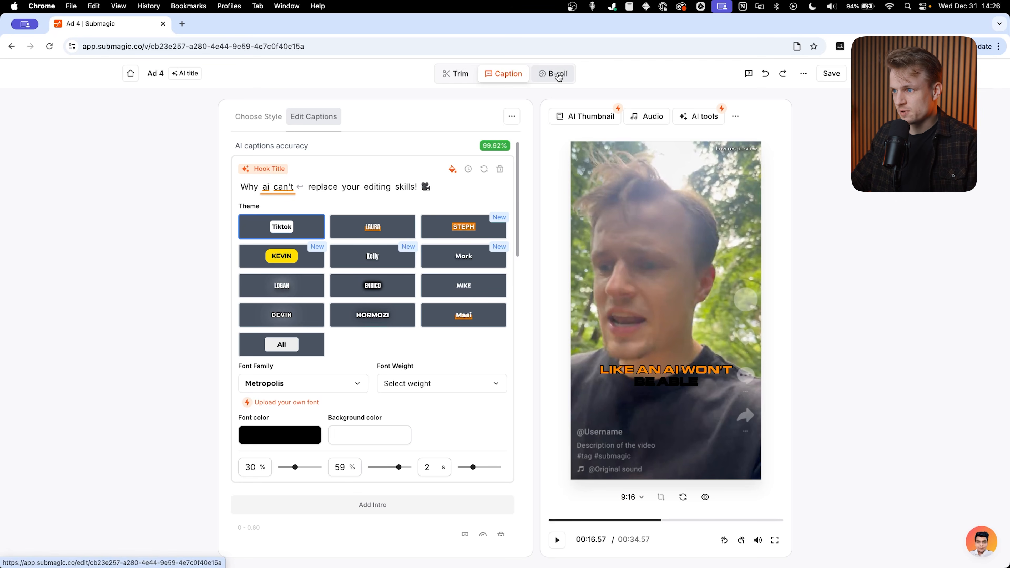
- Switch to editing the video's B-roll scenes and show the media options for the scene at 7–10.50
left_click(558, 74)
scroll(359, 281, "down", 3)
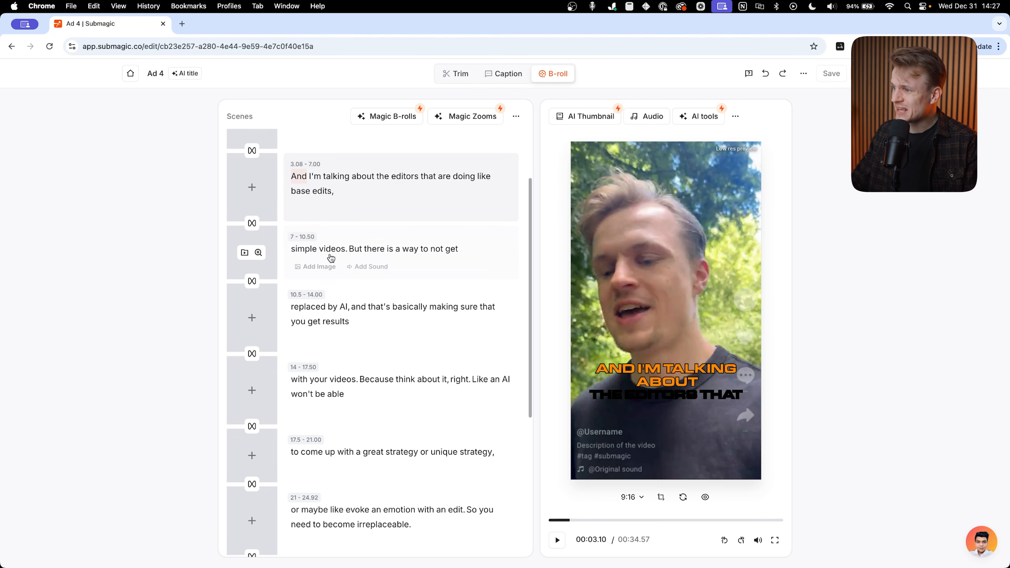
scroll(277, 264, "up", 3)
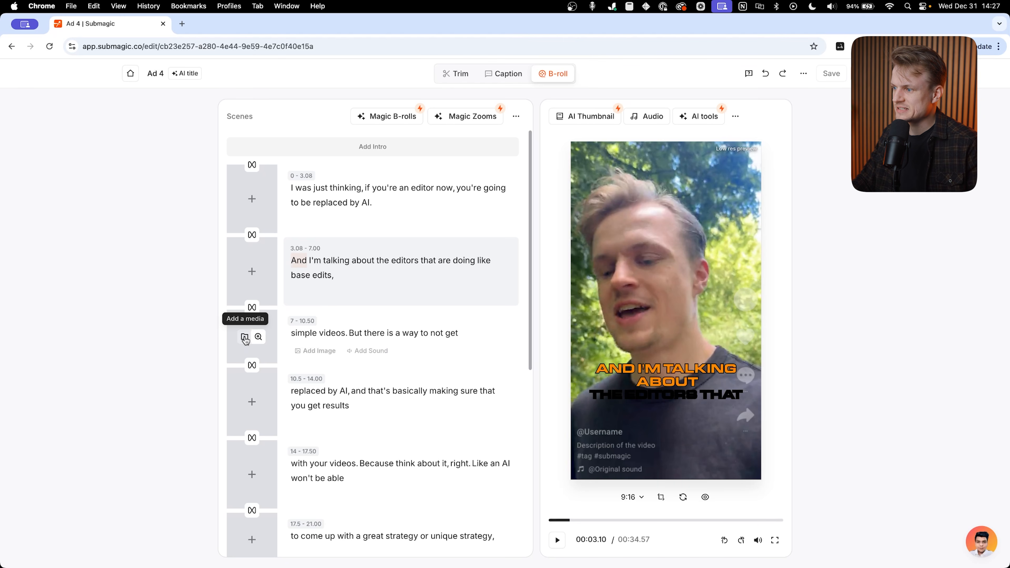
left_click(245, 337)
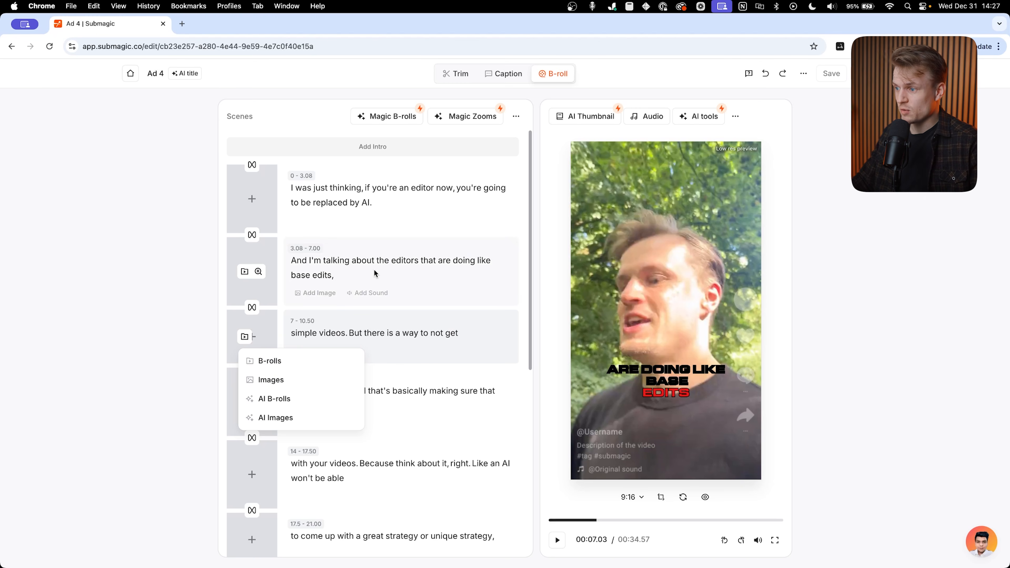
- Generate Magic B-rolls for the video at 50 percent, with the Premium video type and transitions enabled
left_click(381, 121)
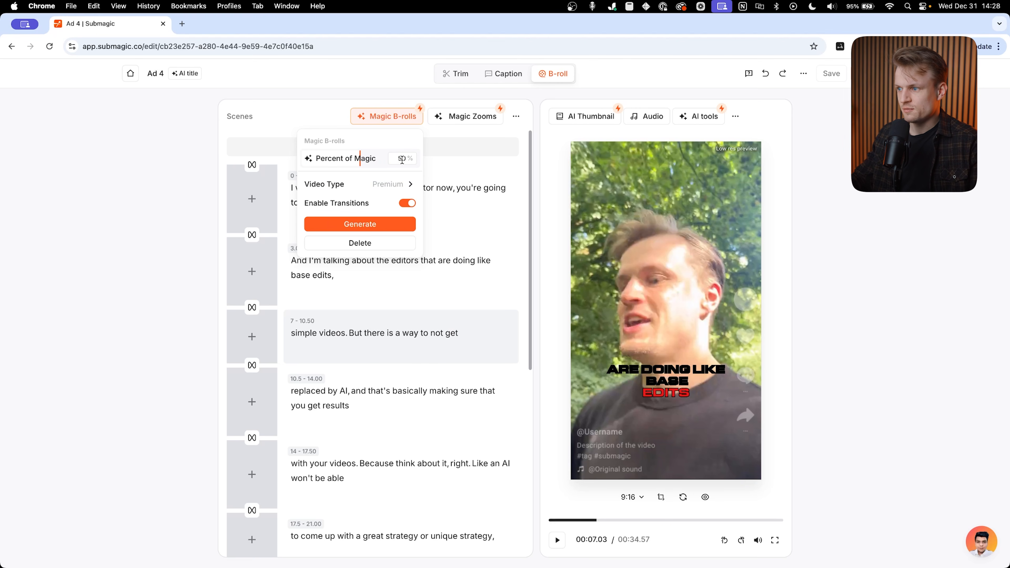
mouse_move(357, 190)
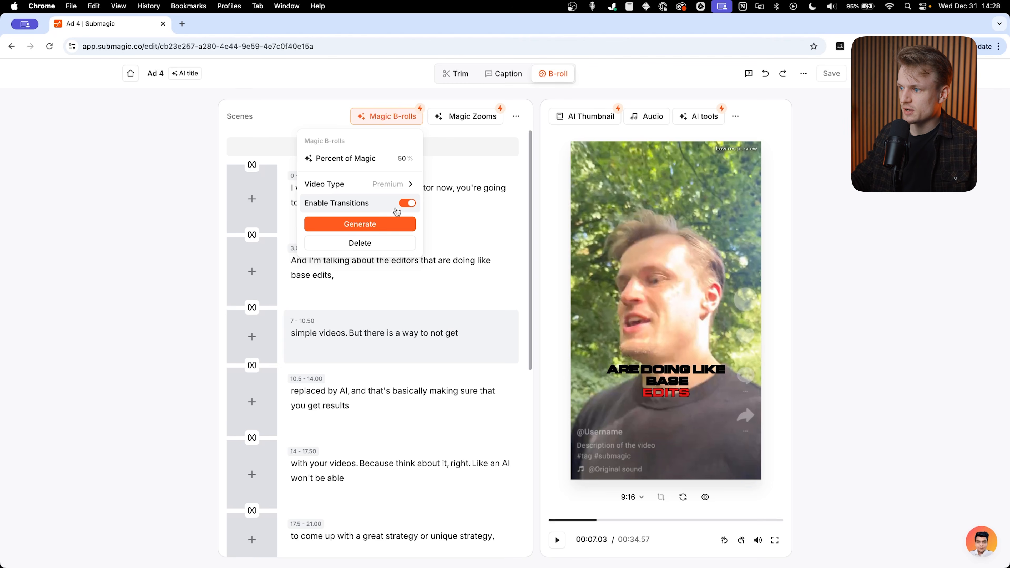
left_click(367, 223)
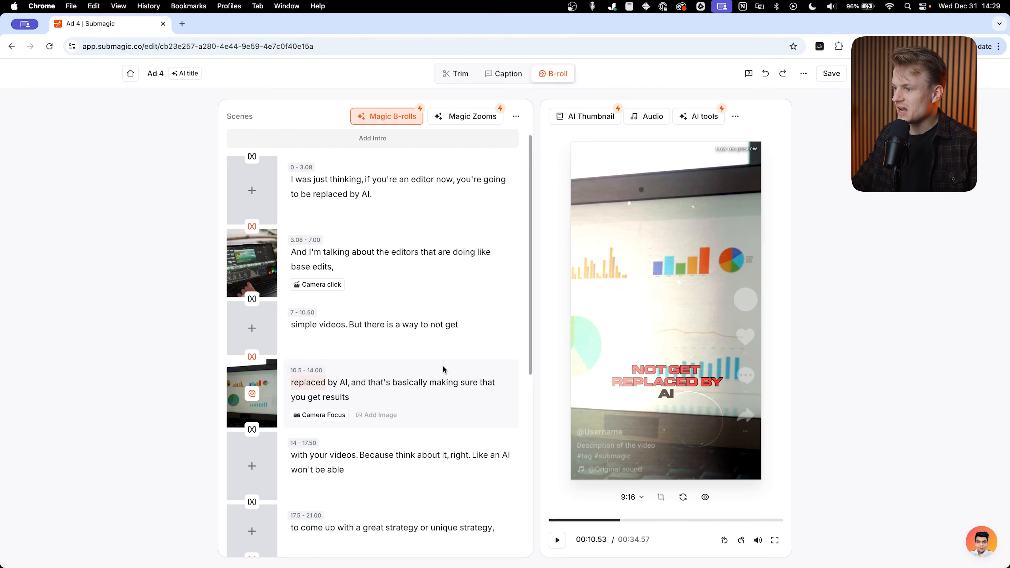
- Check stock-image and AI-generated replacements for the B-roll on the 10.5–14.00 scene, and delete that B-roll
scroll(479, 417, "down", 2)
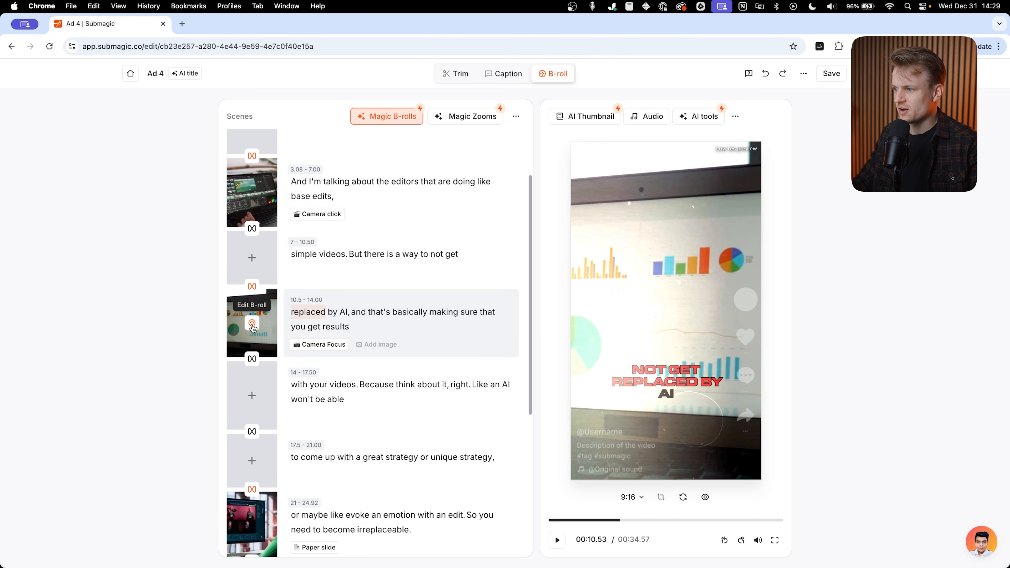
left_click(252, 323)
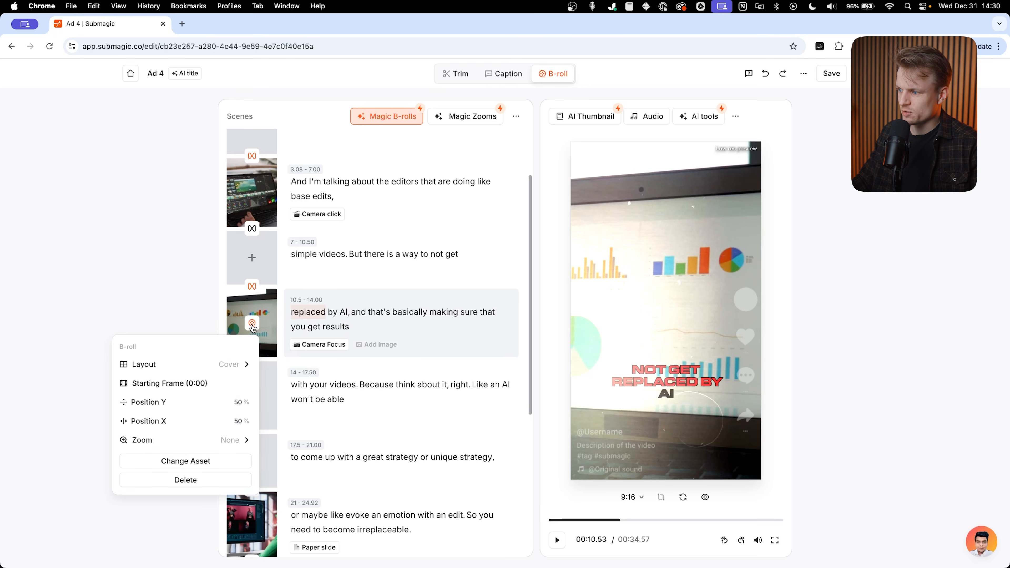
left_click(208, 463)
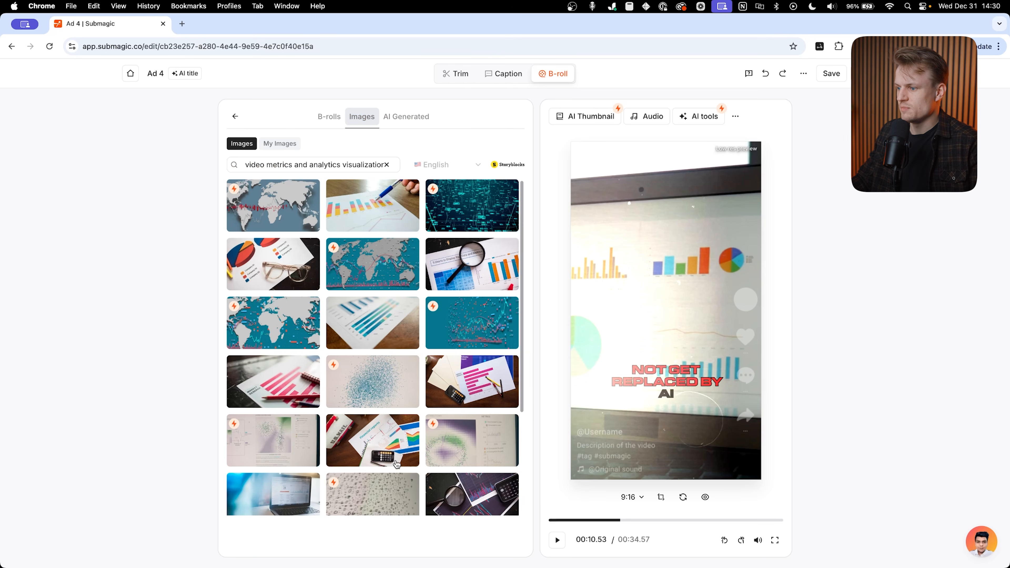
scroll(396, 463, "down", 3)
scroll(385, 237, "up", 3)
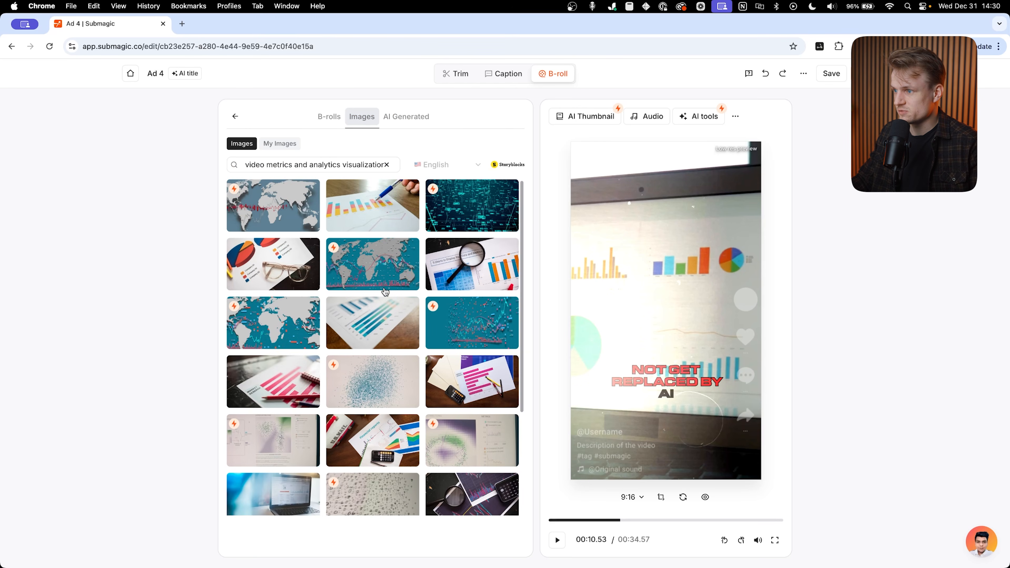
left_click(411, 121)
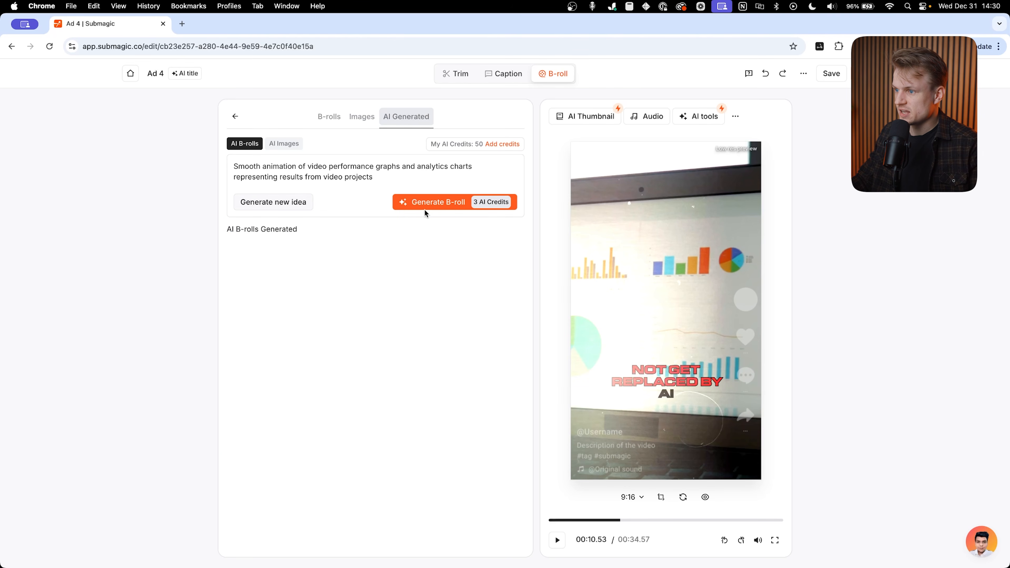
left_click(435, 202)
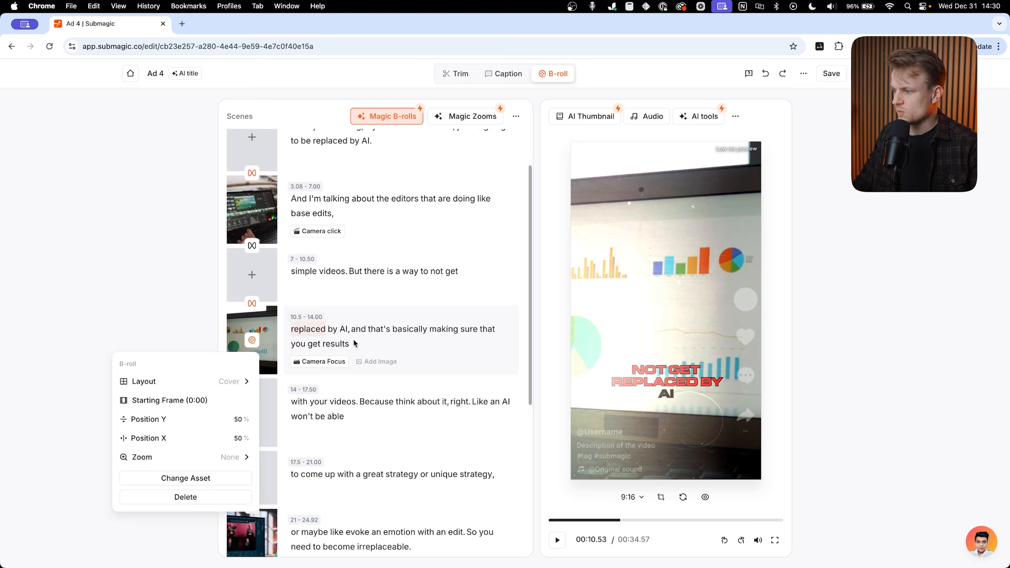
left_click(194, 497)
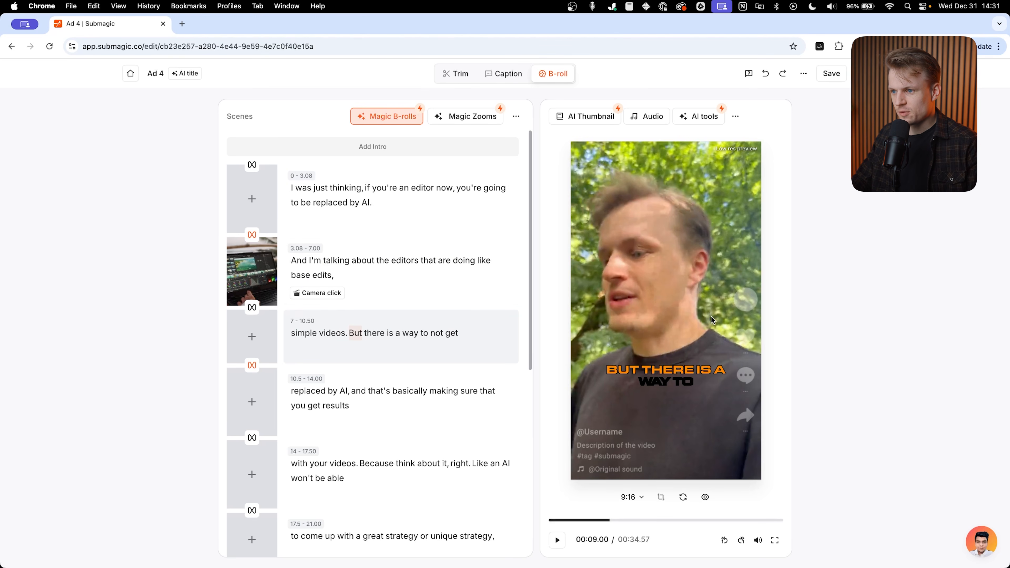
- Apply Magic Zooms to the video and play the result from the start
left_click(457, 121)
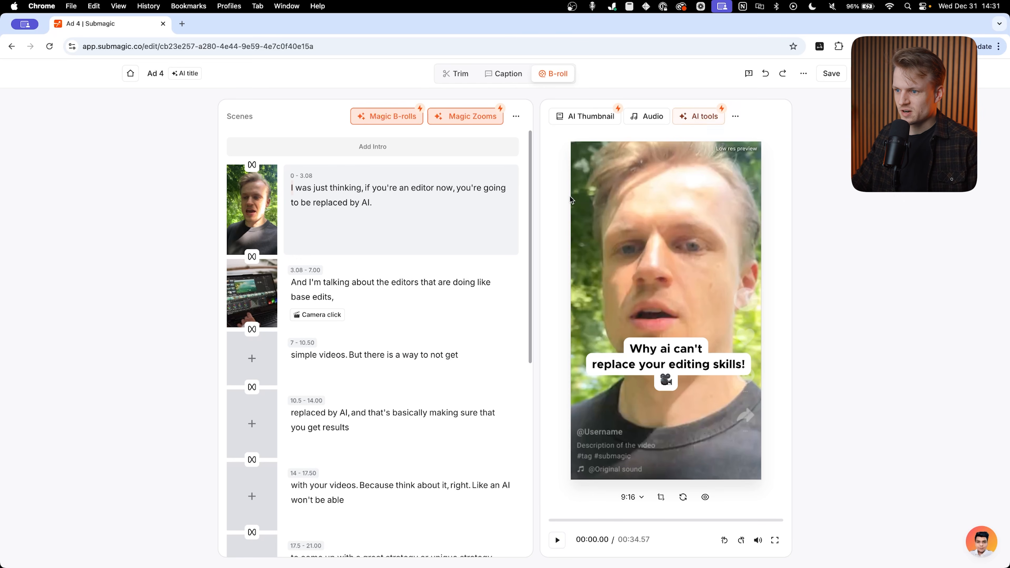
left_click(555, 540)
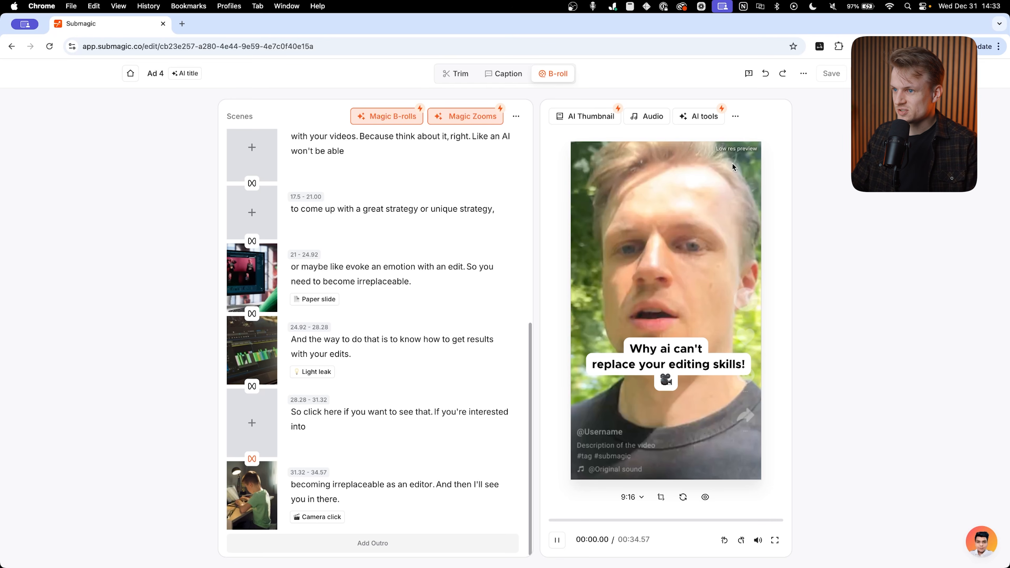
- Turn on Clean Audio for the video and browse the trendy, premium and personal music libraries
left_click(651, 118)
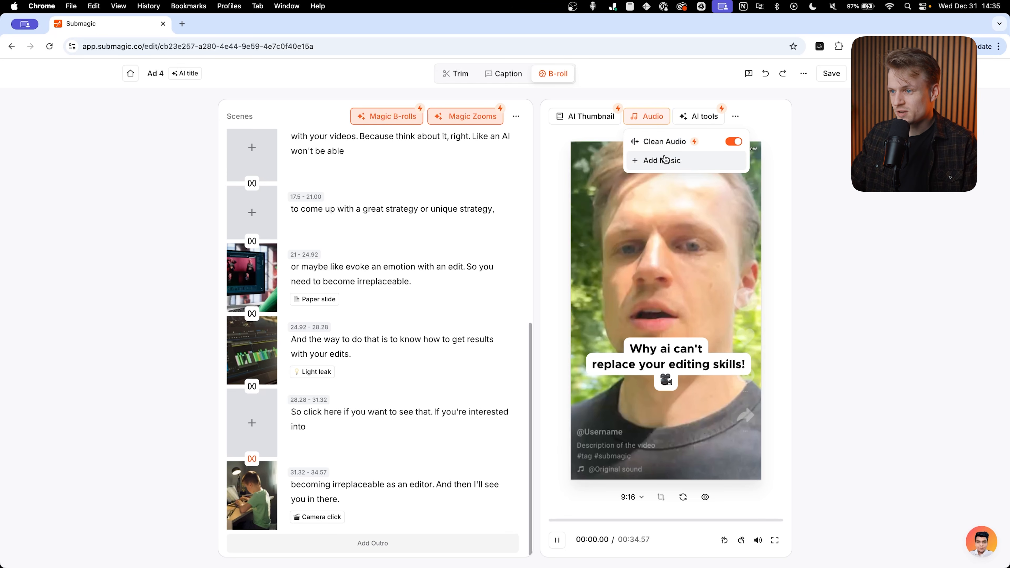
left_click(654, 159)
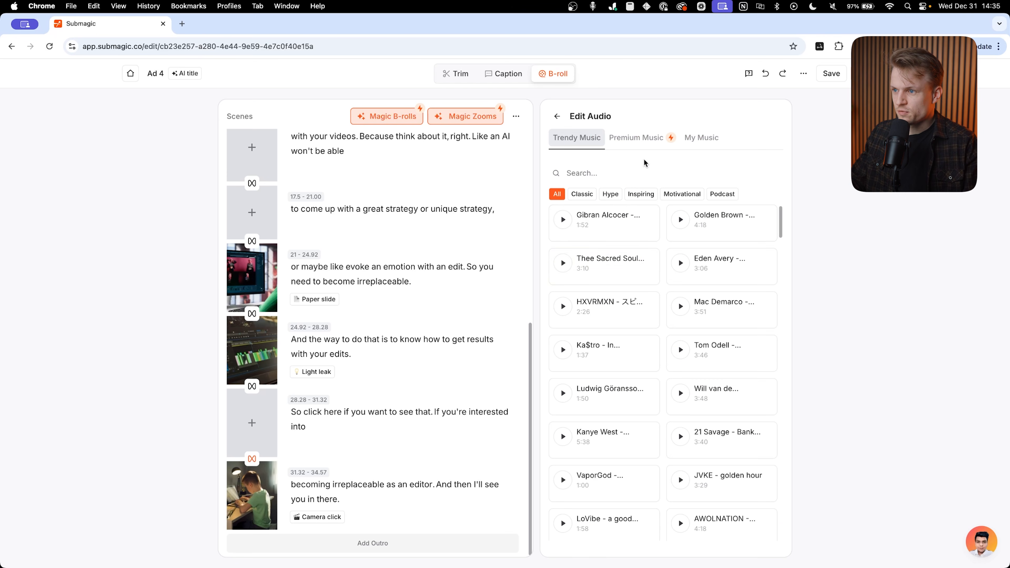
left_click(637, 139)
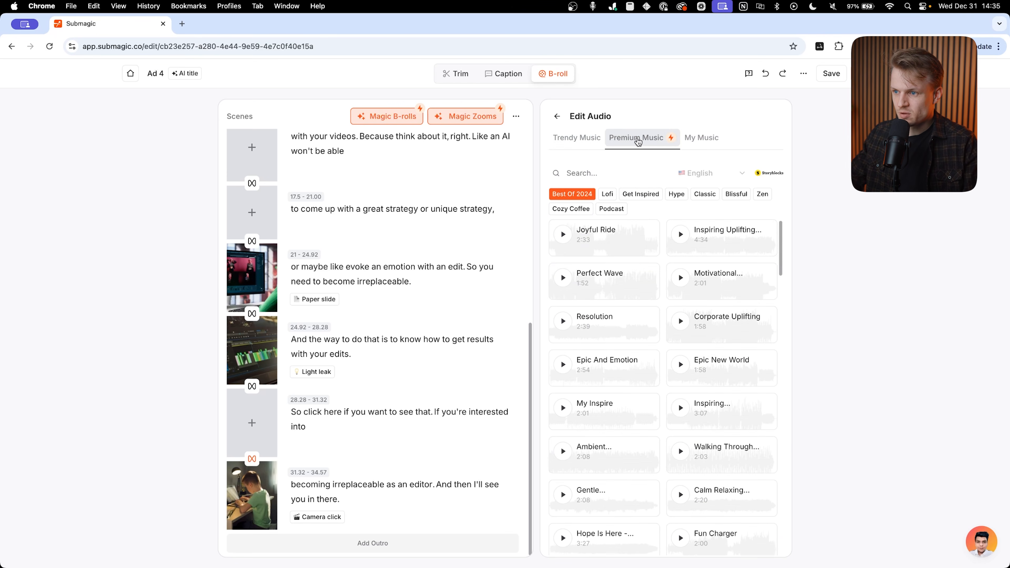
left_click(711, 140)
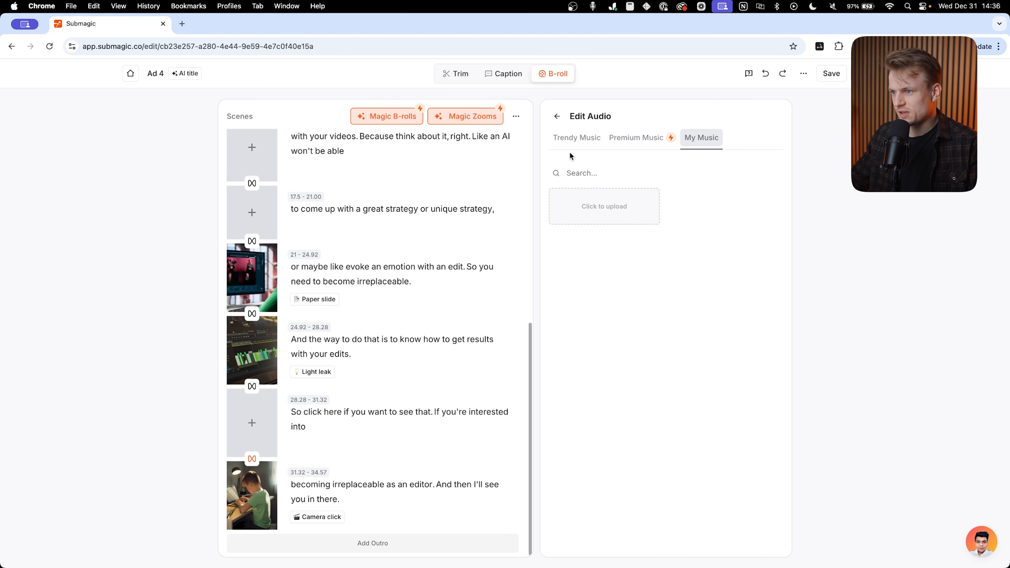
left_click(575, 138)
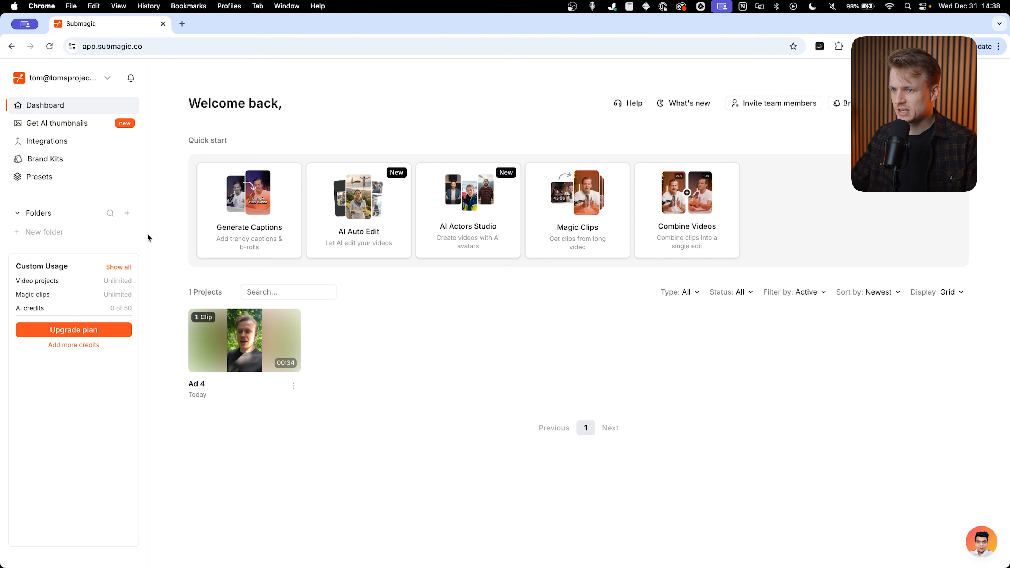
- Start a new Magic Clips project from the dashboard and use the copied YouTube video link as its source
left_click(930, 103)
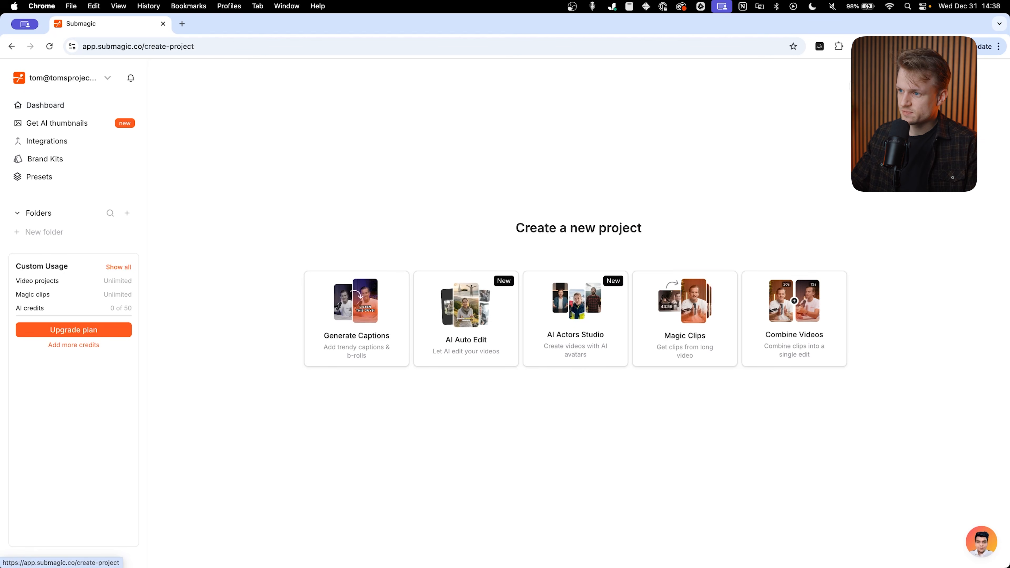
left_click(693, 327)
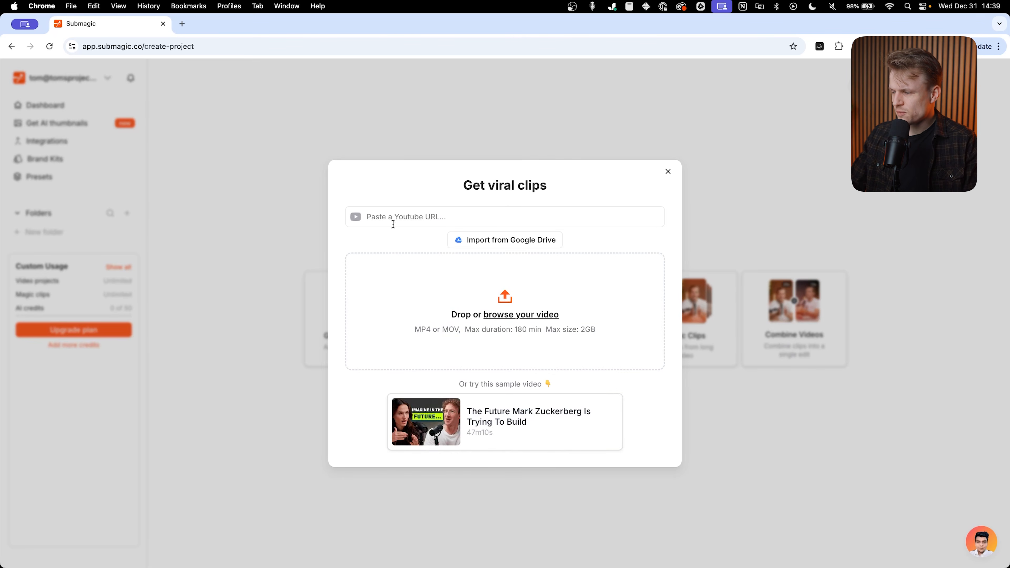
left_click(417, 220)
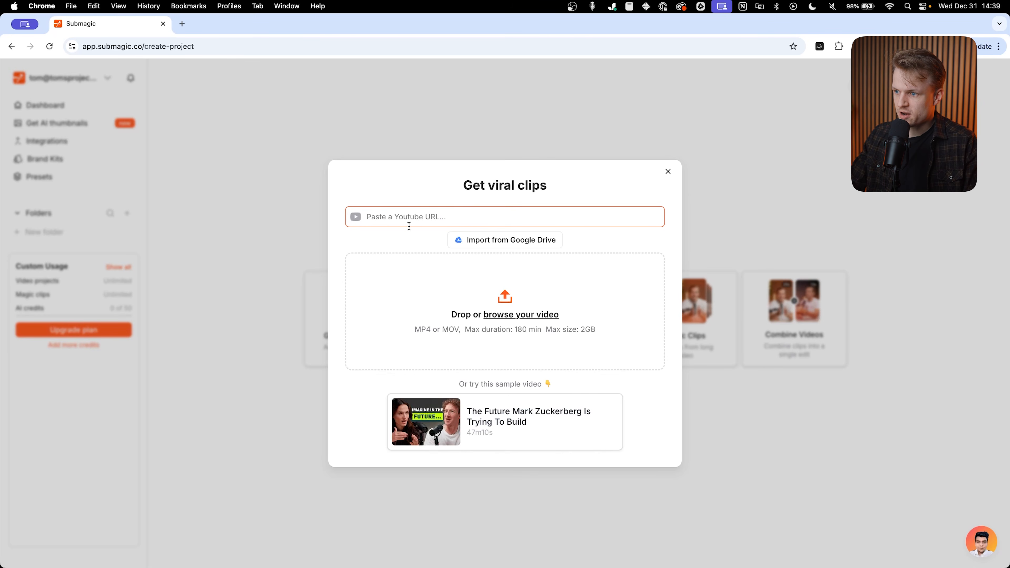
key("super+v")
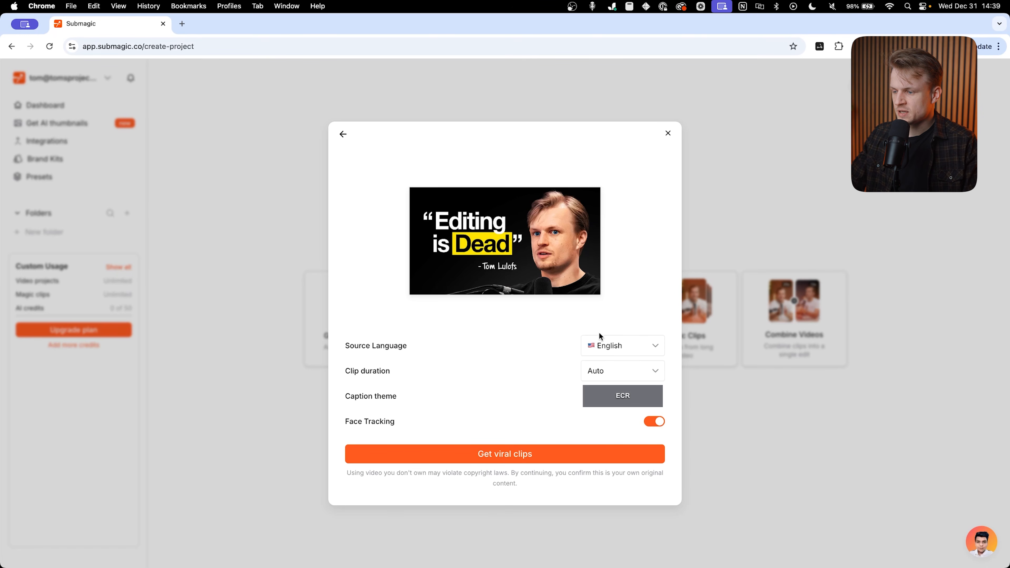
- Set the caption theme to Iman, keep the clip duration on Auto, and start generating the viral clips
left_click(591, 370)
left_click(461, 355)
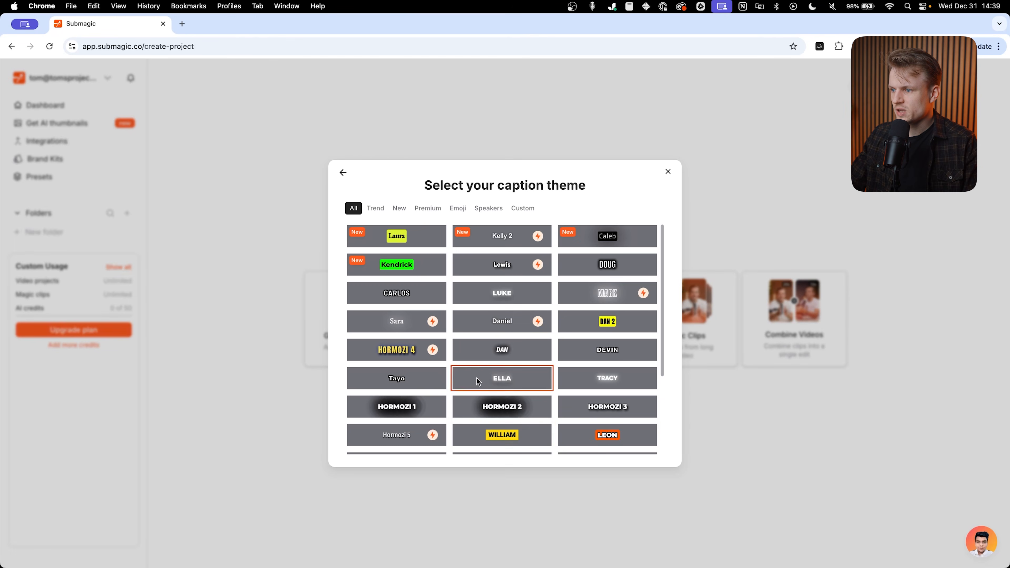
scroll(564, 446, "down", 3)
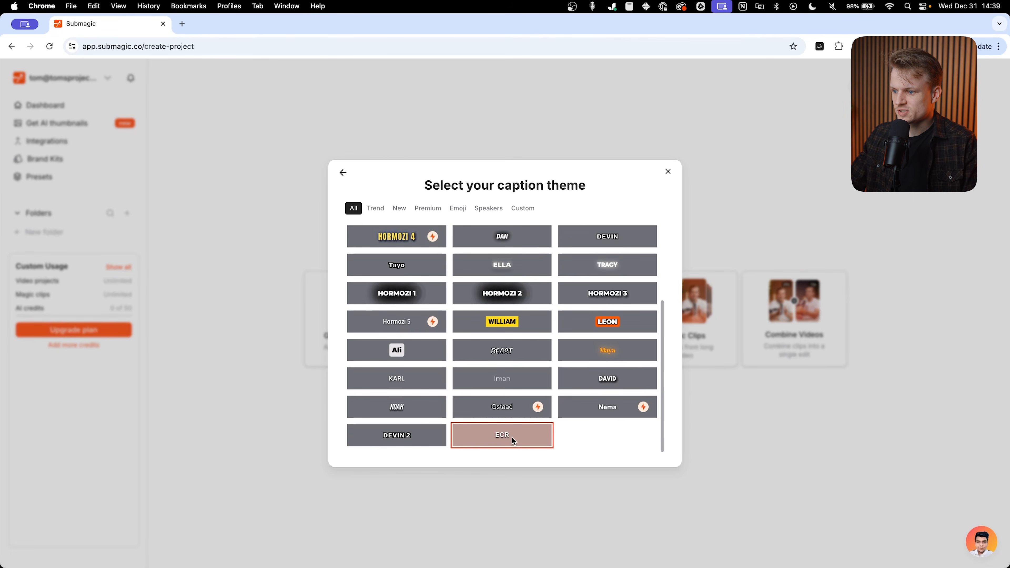
left_click(509, 382)
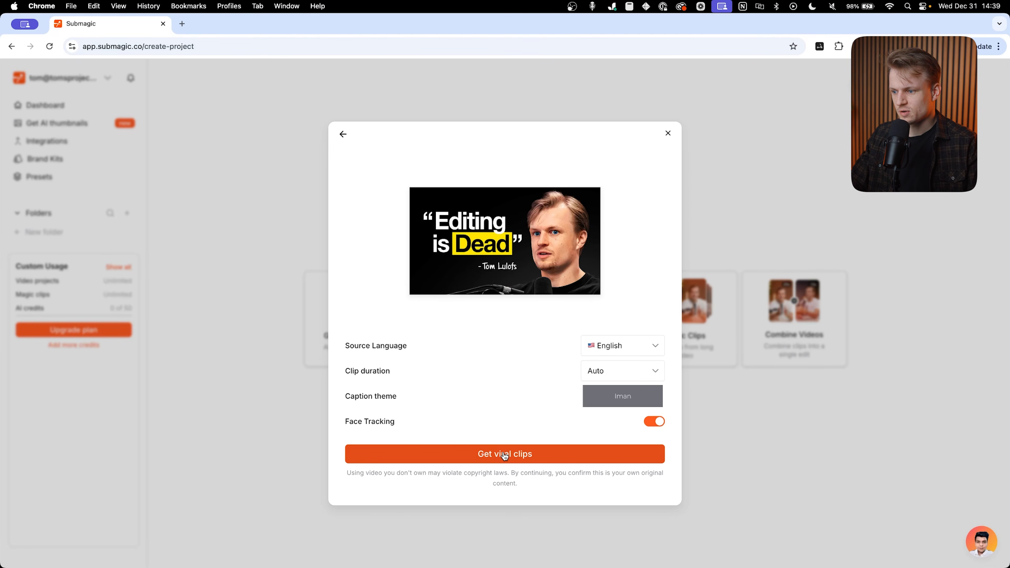
left_click(504, 455)
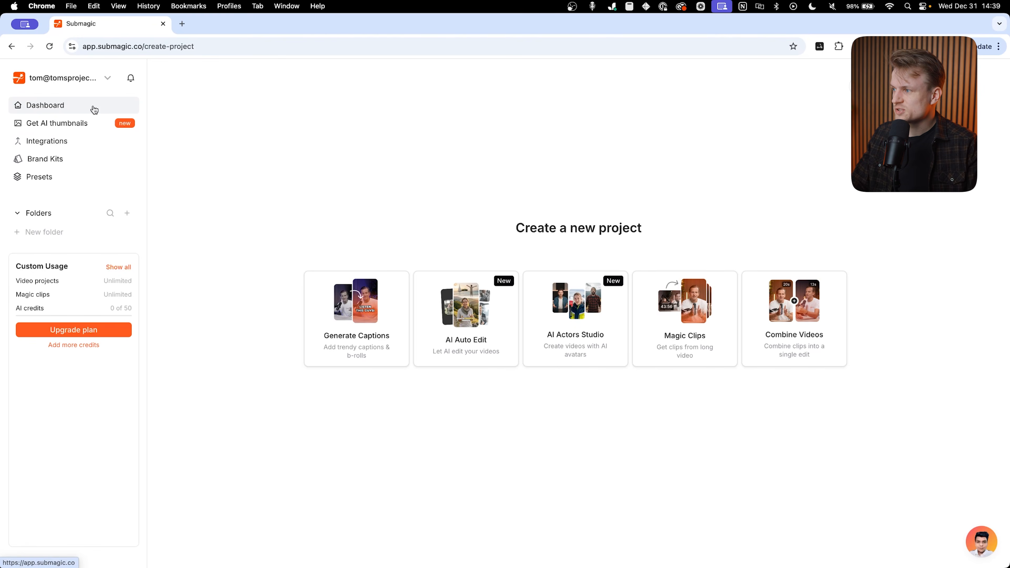
- Return to the dashboard, open the generated "Editing is Dead" clips project, and check the first clip's virality score breakdown
left_click(94, 109)
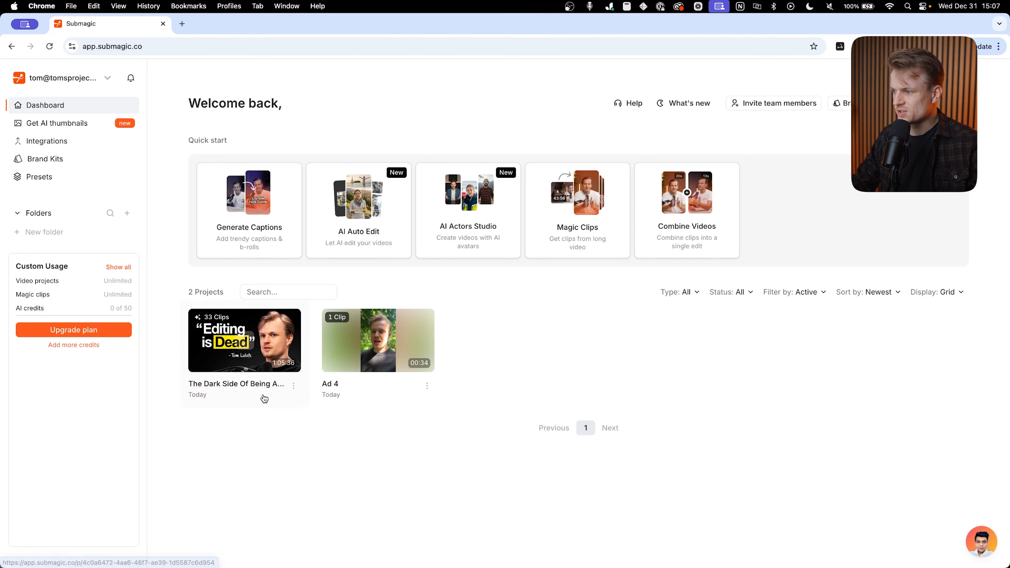
left_click(243, 387)
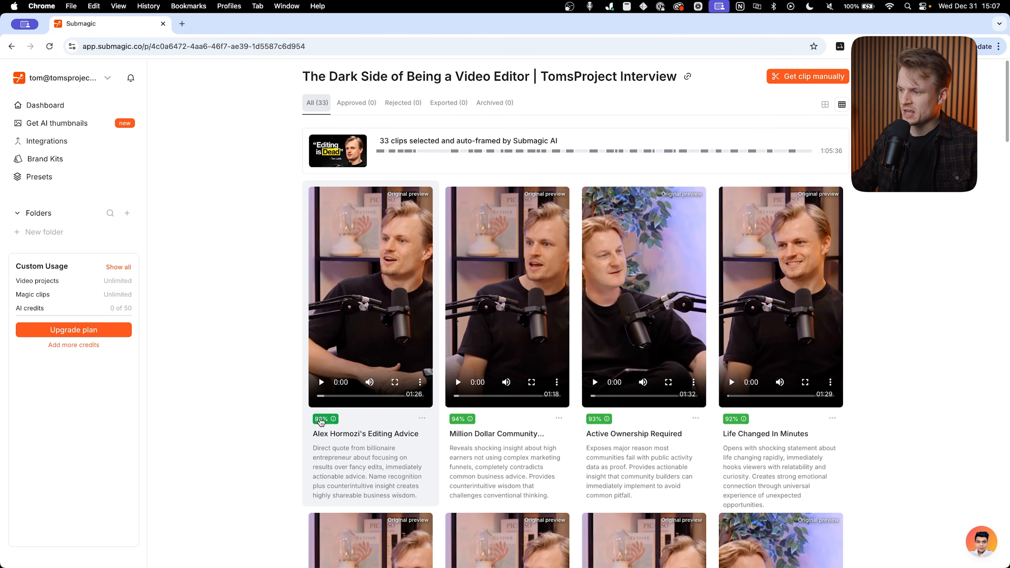
mouse_move(322, 421)
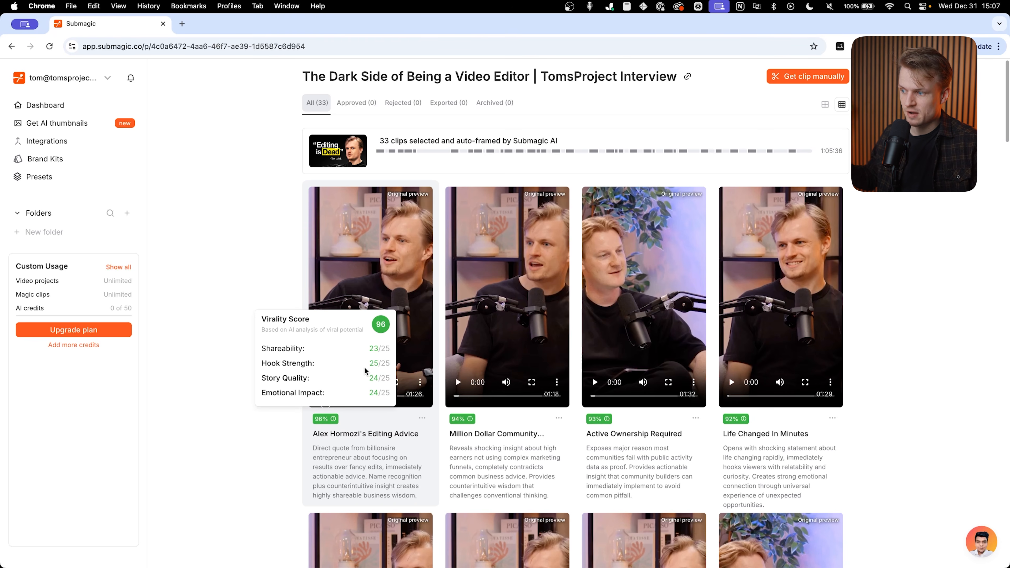
- Open the clip Alex Hormozi's Editing Advice for editing and export it in Standard (1080p) quality with captions
mouse_move(376, 320)
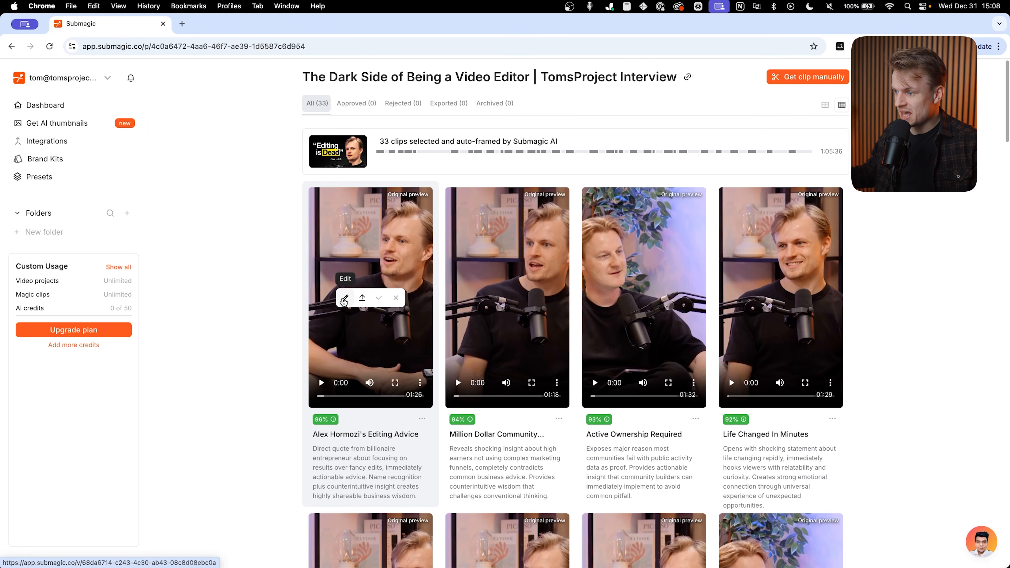
left_click(344, 298)
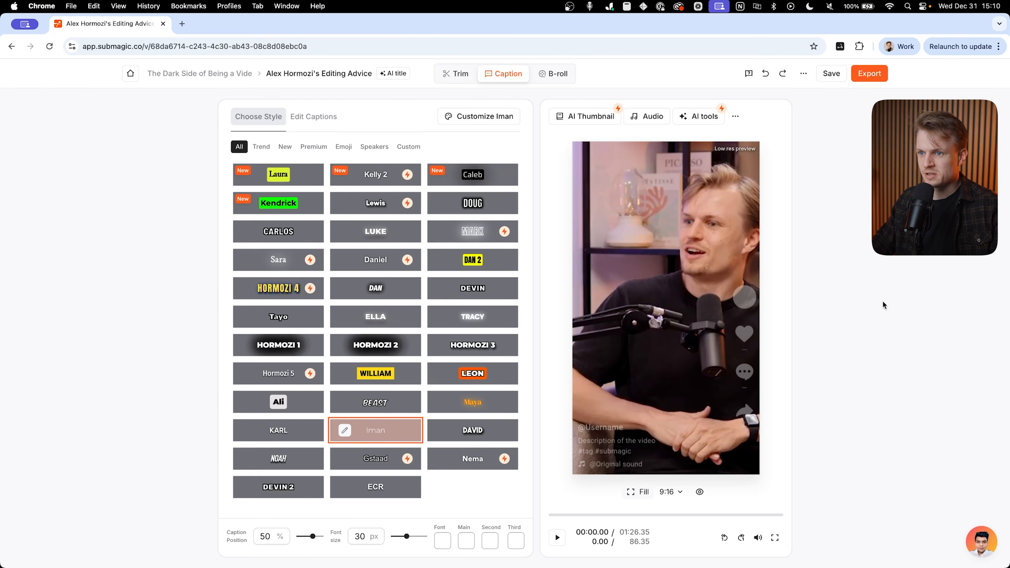
left_click(870, 75)
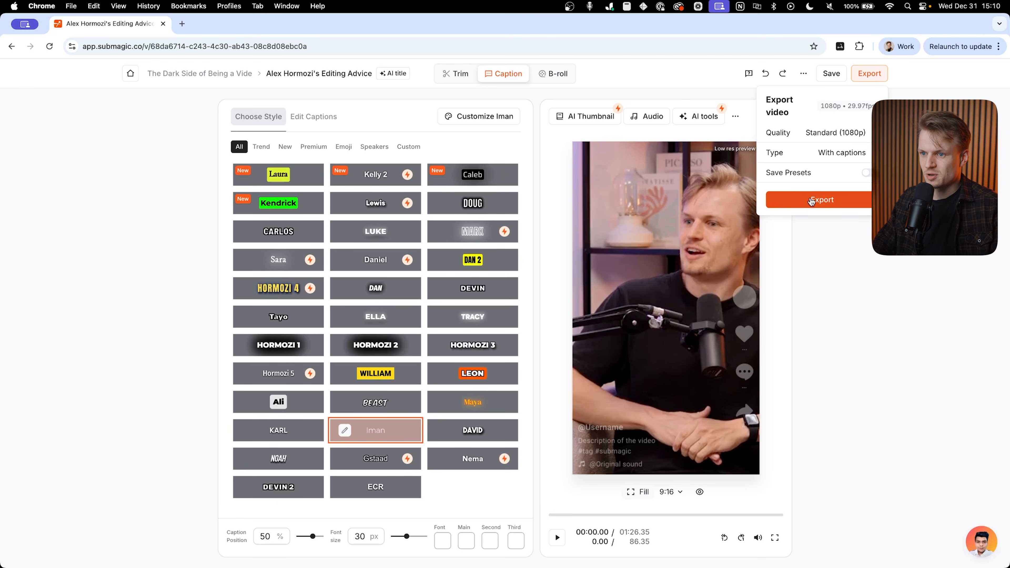
left_click(820, 201)
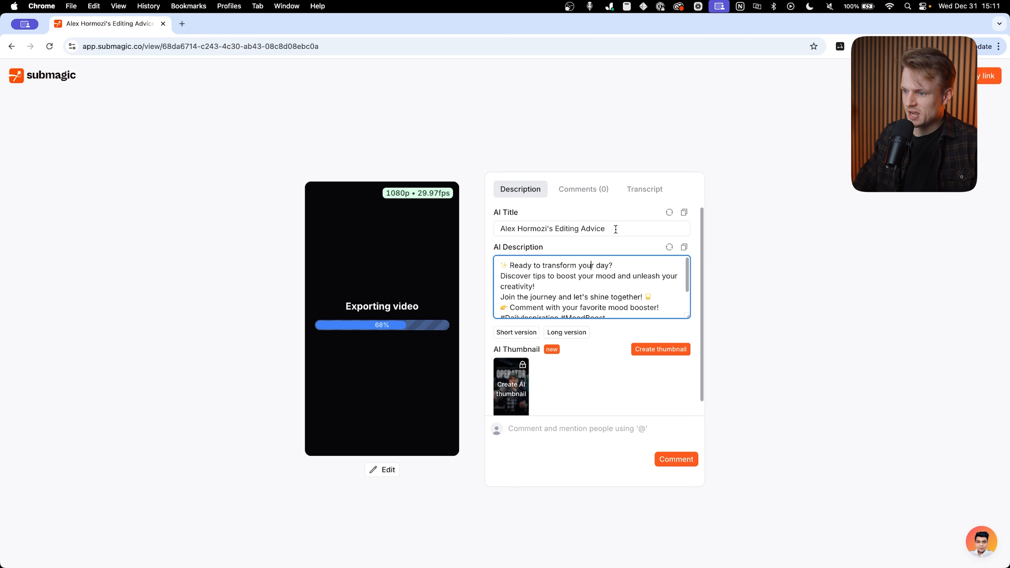
- Copy the exporting clip's share link and view its transcript
left_click(983, 80)
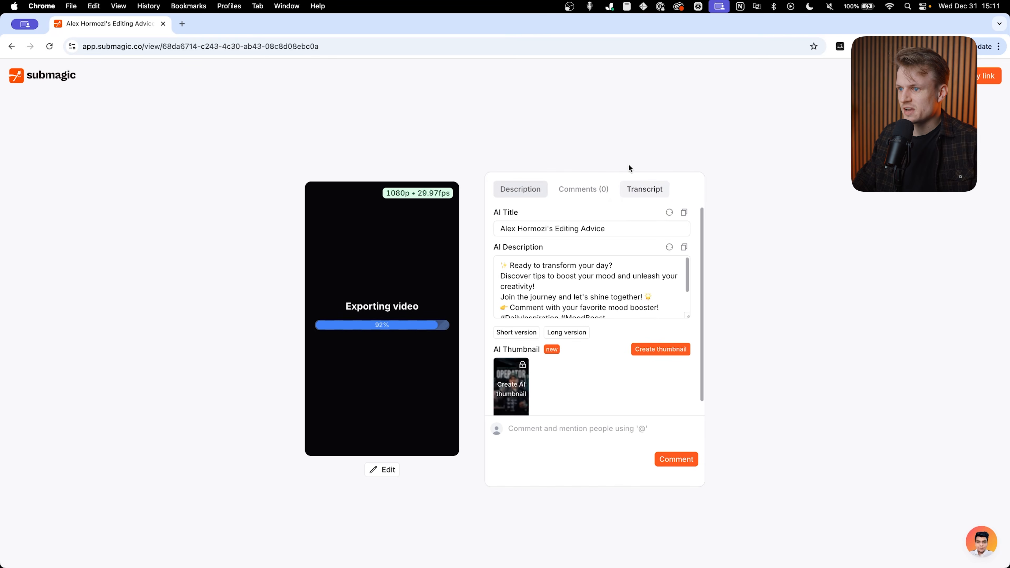
left_click(643, 182)
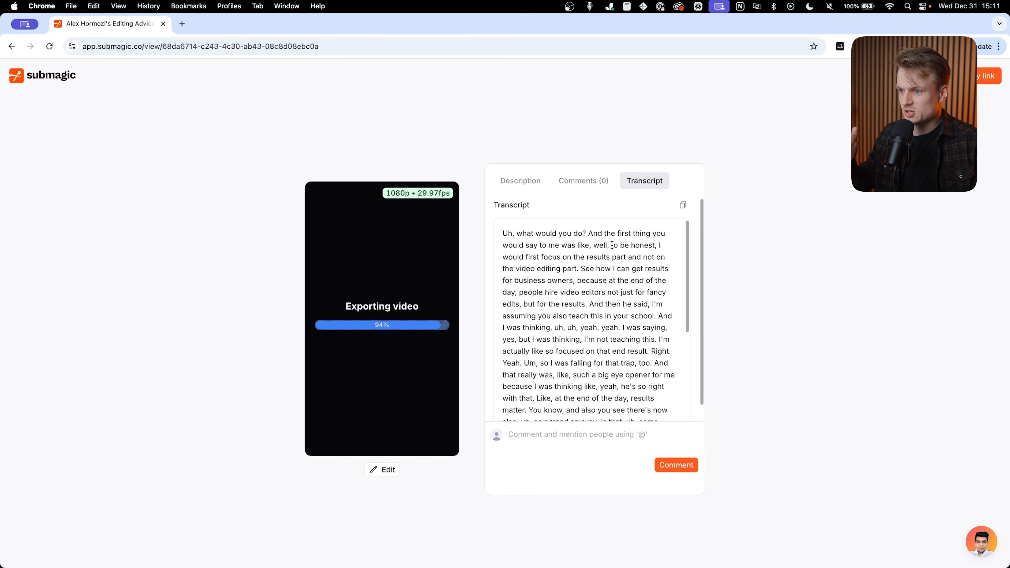